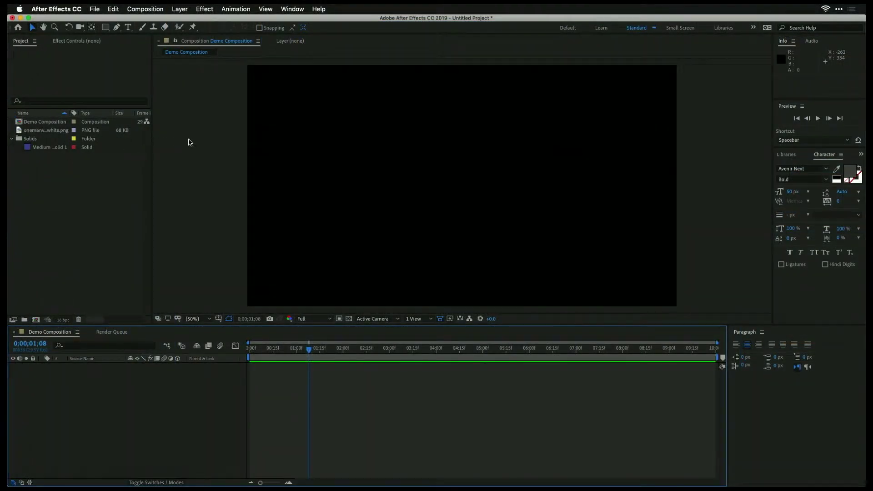
Open the Composition menu to work on the empty Demo Composition
left_click(141, 8)
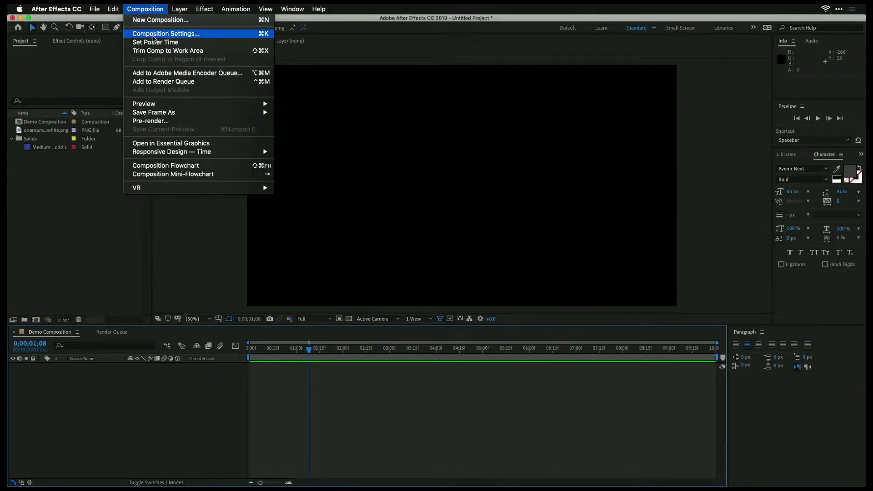
Accept the Demo Composition settings (HDTV 1080 29.97, 1920×1080, 10 s) and add the blue solid
left_click(153, 35)
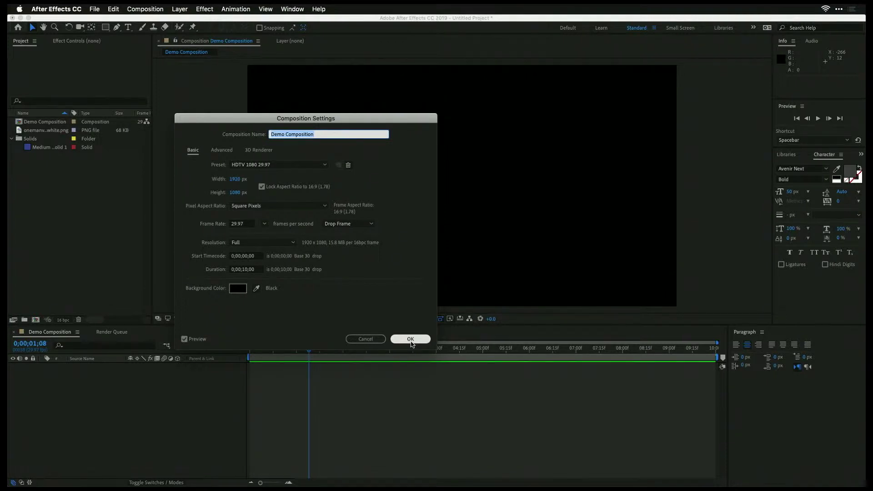
left_click(411, 339)
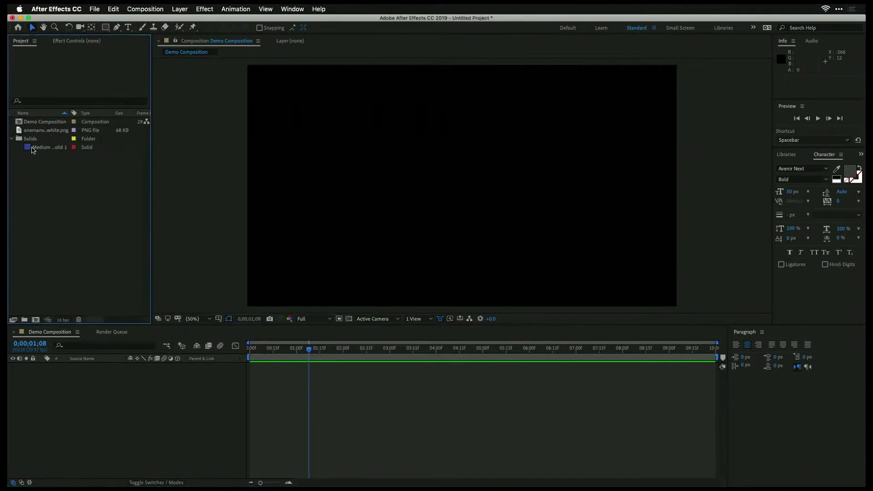
left_click_drag(47, 148, 461, 193)
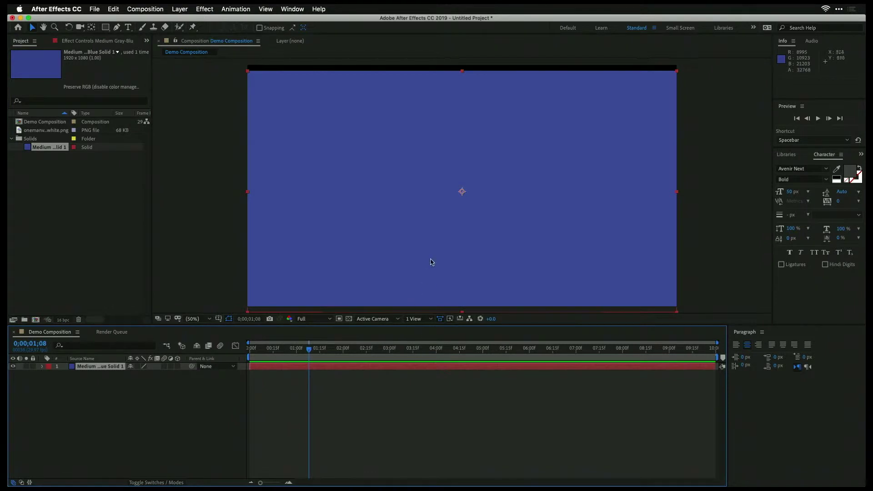
Scale the blue solid to 44, 12% to make a thin bar
key("s")
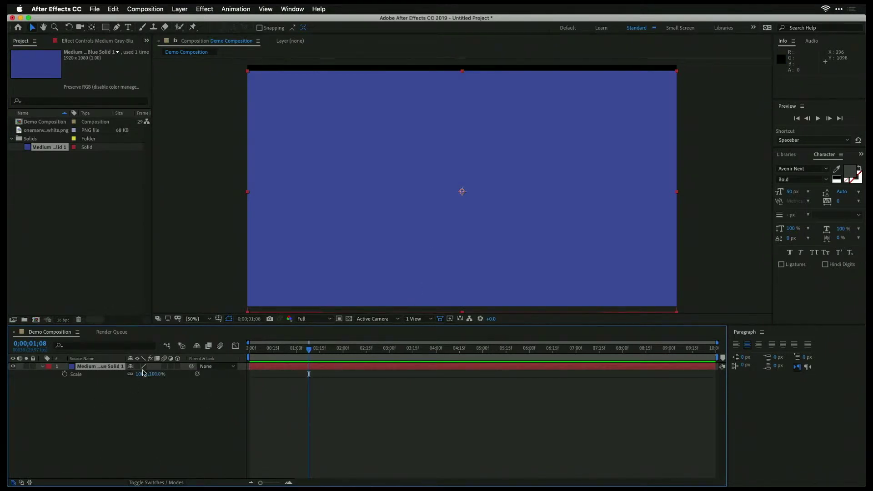
left_click(135, 379)
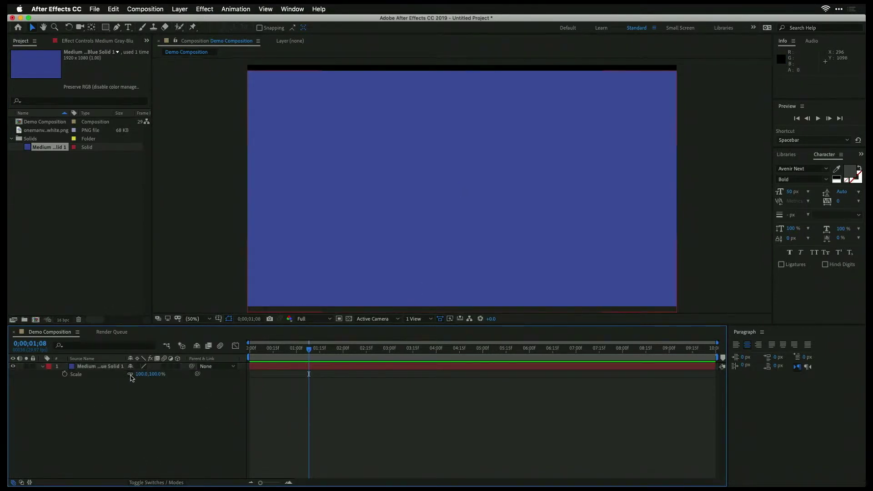
left_click_drag(142, 373, 110, 376)
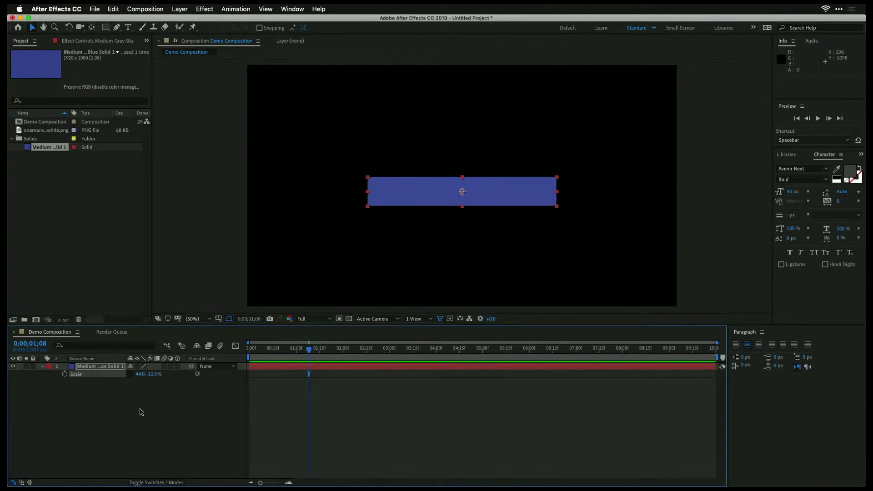
left_click(140, 408)
Move the blue bar to position 1509, 907 in the lower right
left_click(106, 366)
key("p")
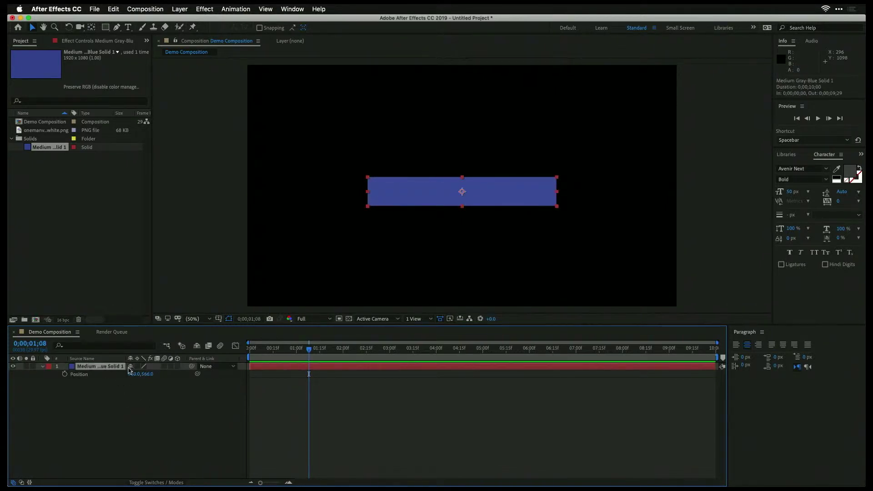
left_click_drag(134, 374, 349, 347)
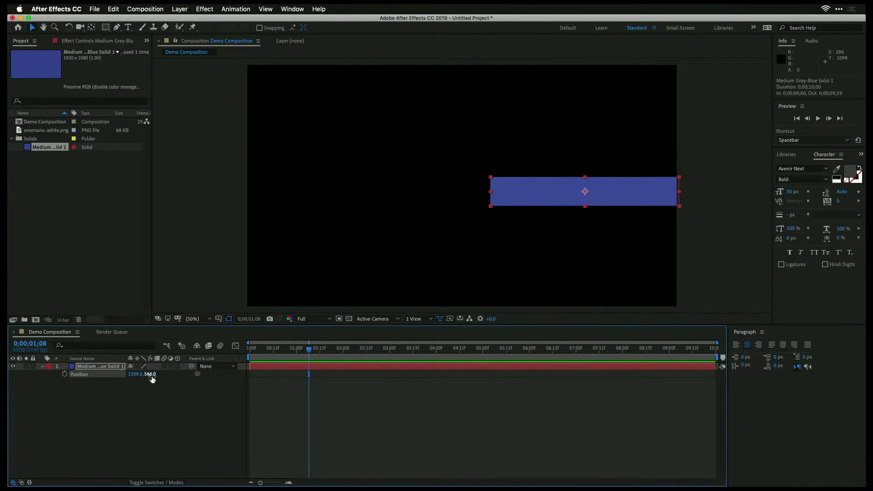
left_click_drag(150, 374, 307, 375)
left_click(133, 425)
Add the white oneman.video logo PNG as a top layer scaled to 15%
left_click(36, 131)
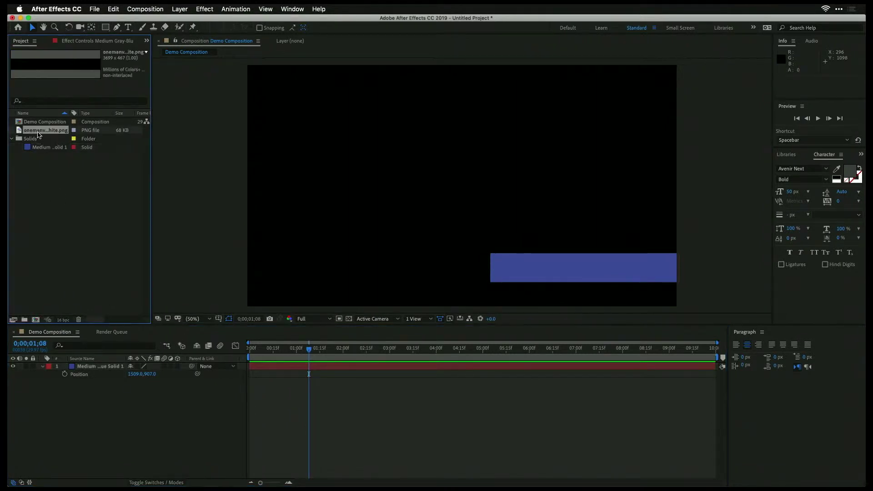
left_click_drag(110, 362, 111, 369)
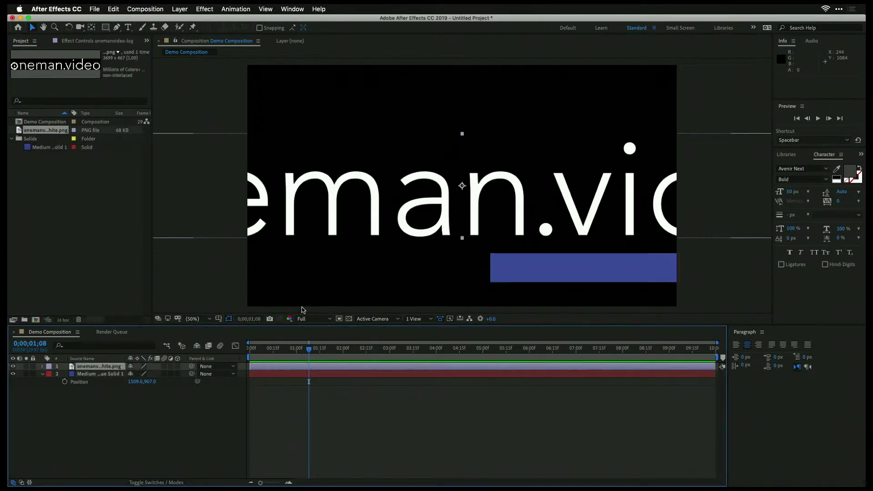
key("s")
left_click_drag(142, 374, 103, 374)
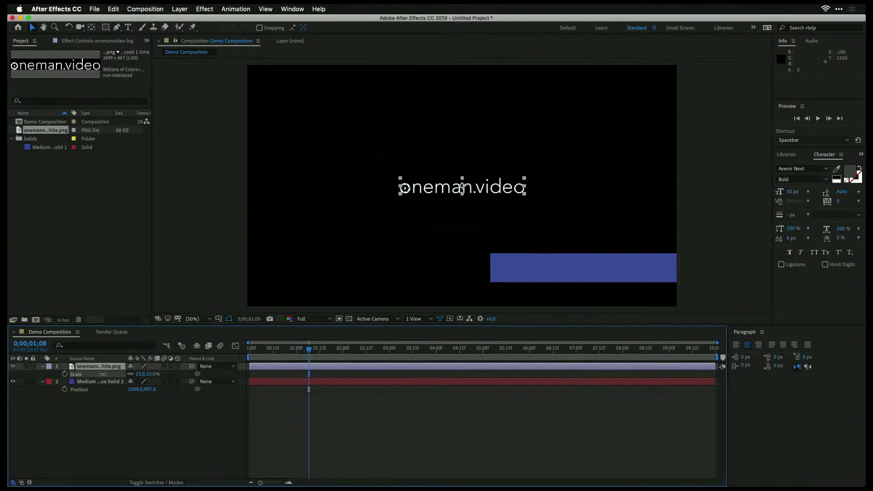
left_click(96, 416)
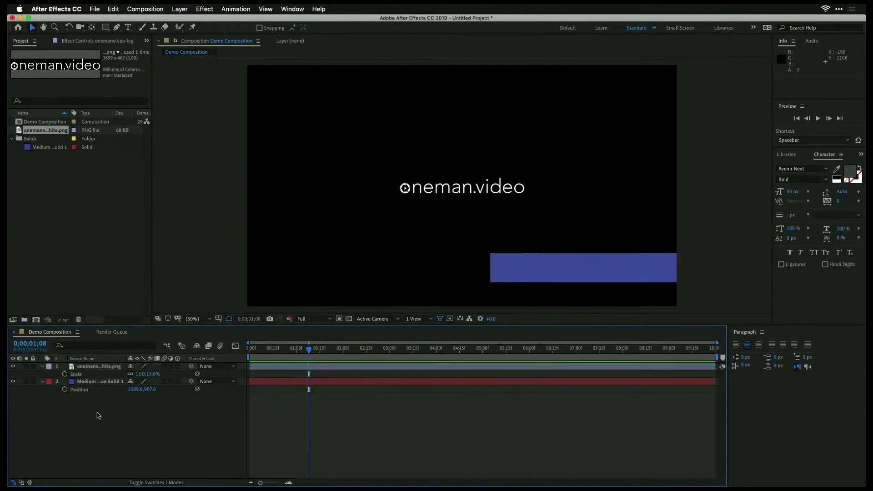
Position the logo at 1429, 903 over the blue bar
left_click(97, 368)
key("p")
left_click_drag(135, 374, 320, 356)
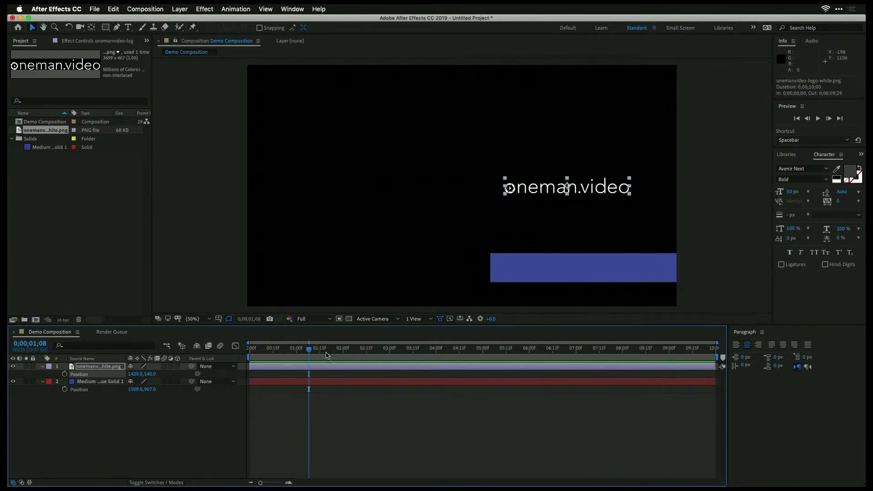
left_click_drag(150, 374, 305, 383)
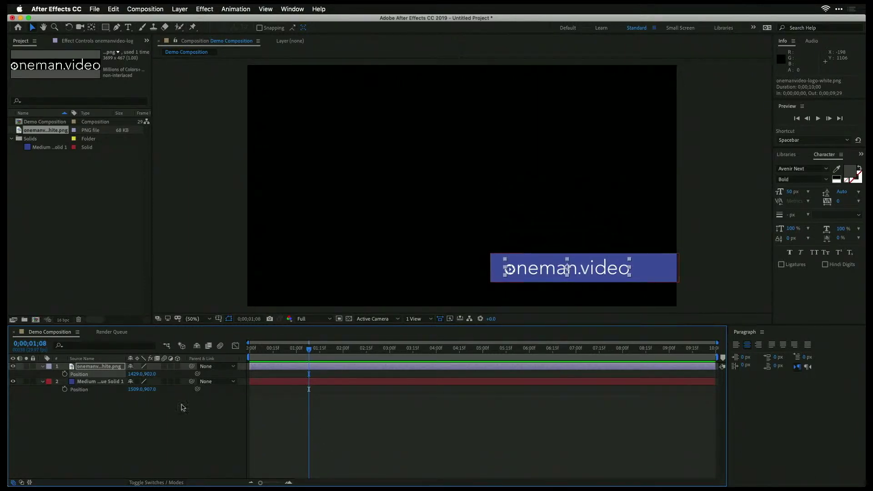
left_click(175, 420)
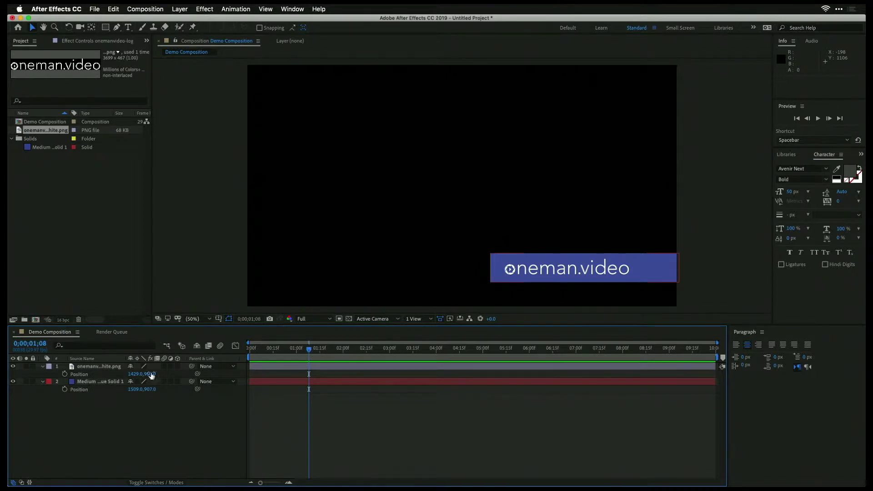
left_click_drag(311, 351, 343, 350)
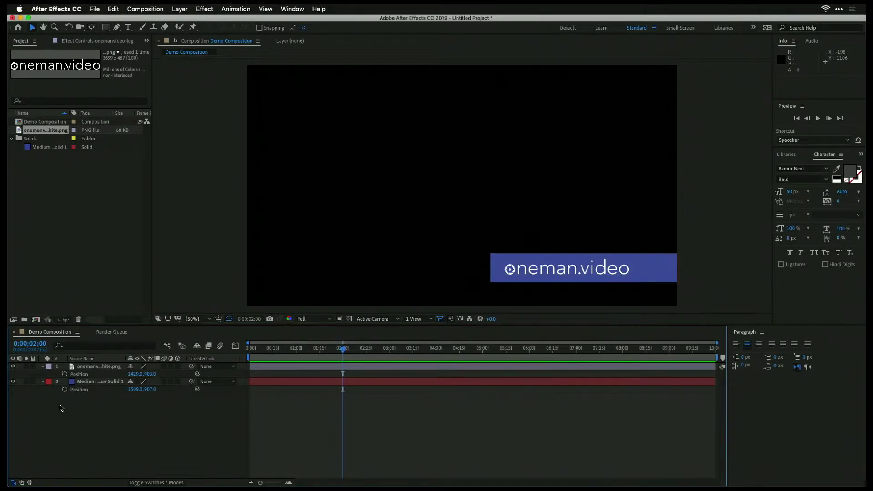
Key the bar's position at 2s and push it off-screen right at 0;15
left_click(65, 389)
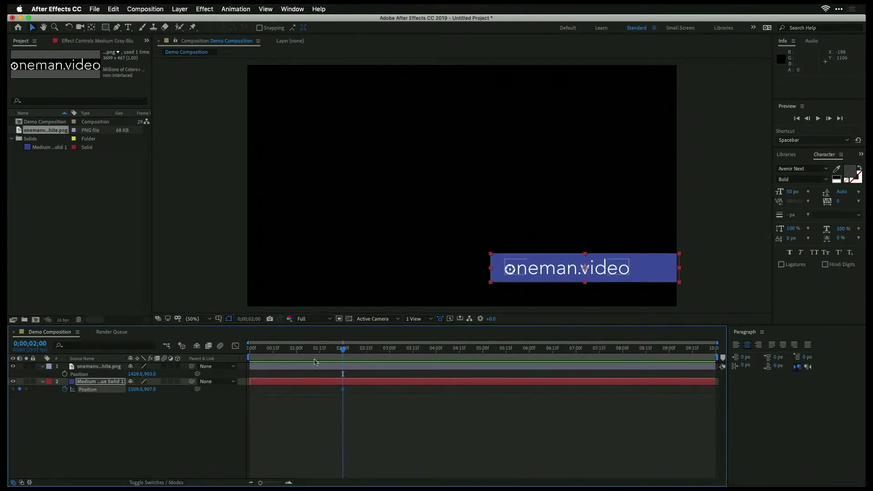
left_click_drag(343, 351, 276, 361)
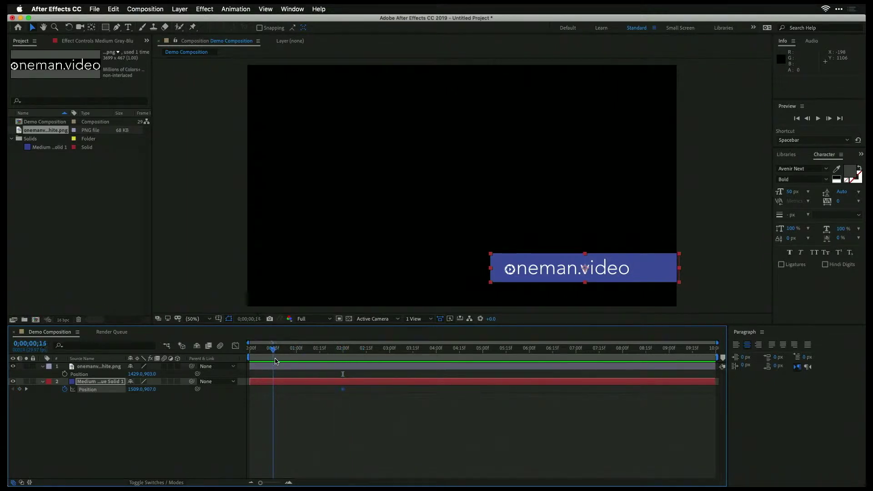
left_click(19, 390)
left_click(155, 414)
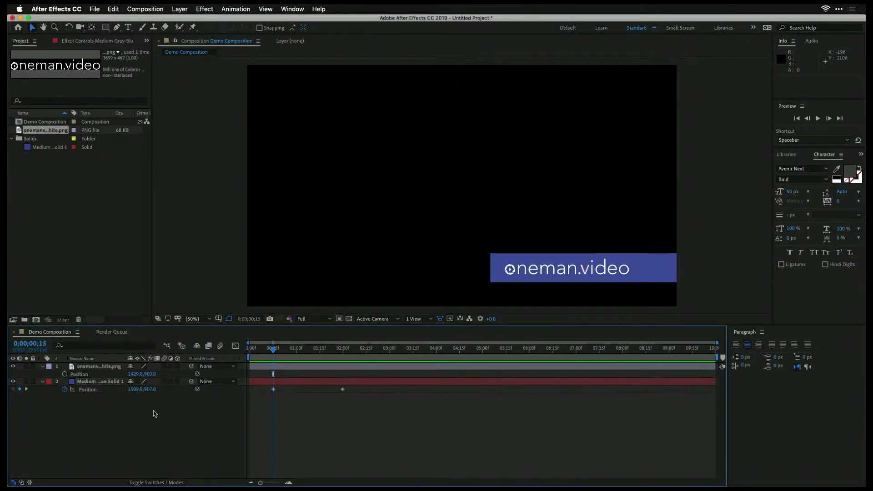
left_click_drag(135, 390, 485, 363)
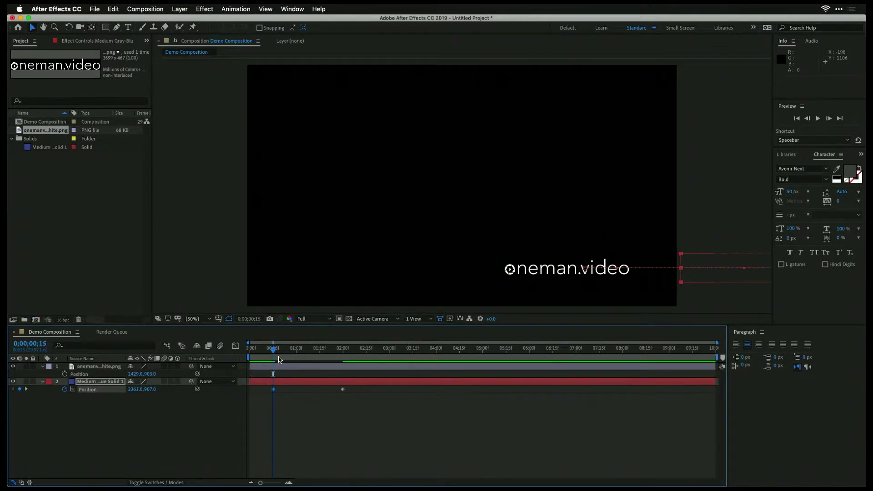
Preview the slide-in and move the bar's arrival keyframe to 1;15
key("Home")
key("space")
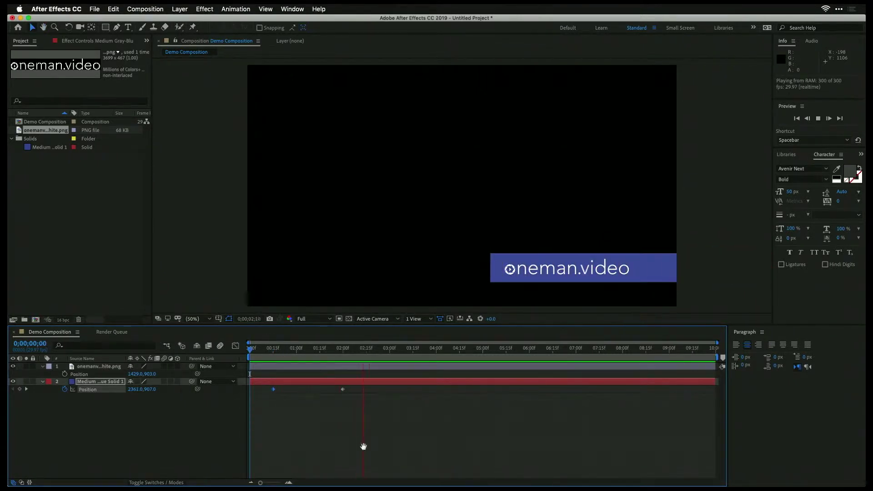
key("space")
left_click_drag(343, 390, 320, 392)
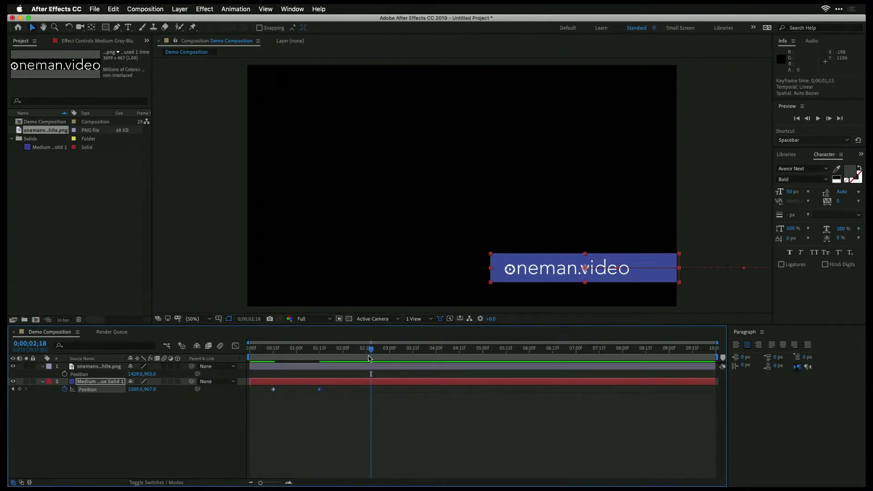
left_click_drag(371, 349, 342, 352)
left_click(108, 369)
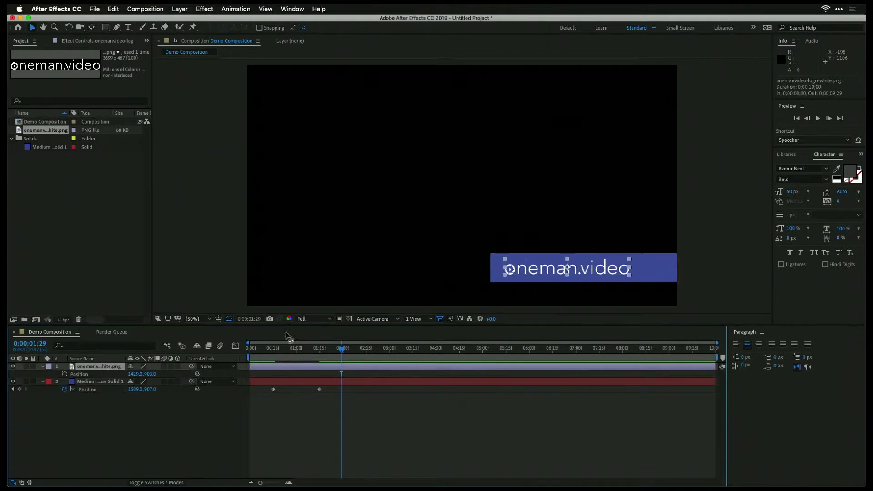
Key the logo's opacity at 0% at 1;10 and 100% at 2;00
left_click(312, 351)
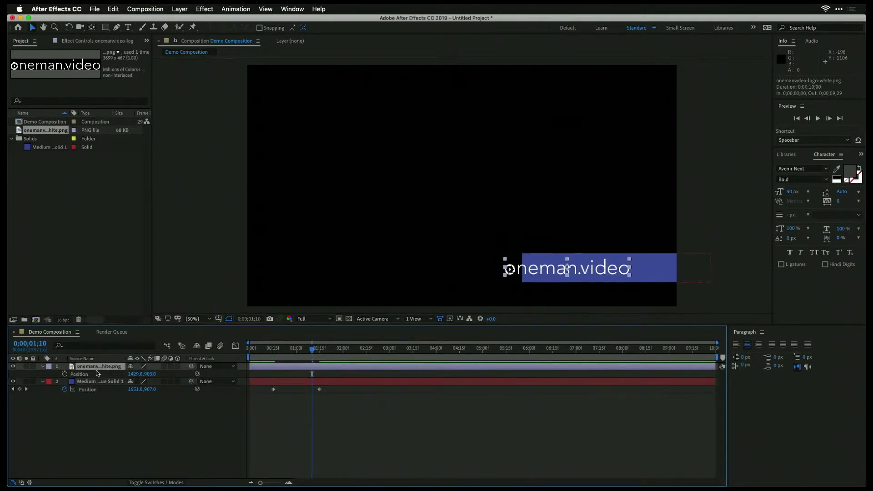
key("t")
left_click(65, 374)
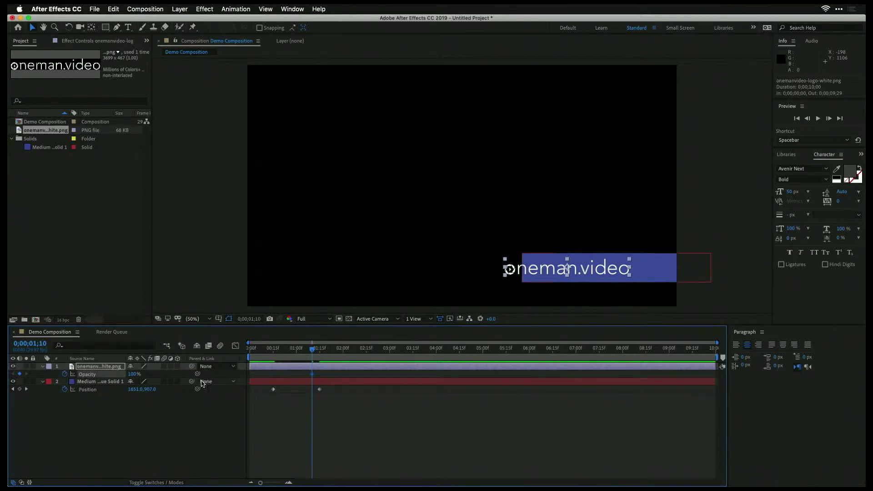
left_click(316, 351)
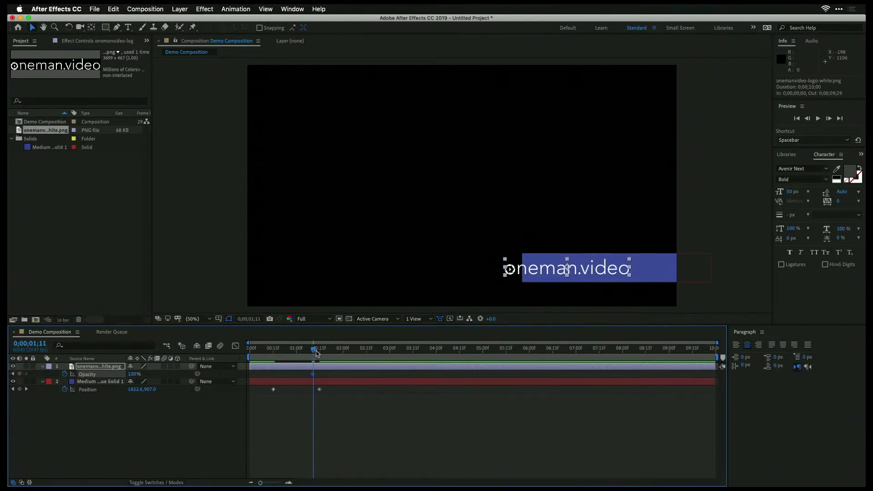
left_click_drag(317, 354, 343, 353)
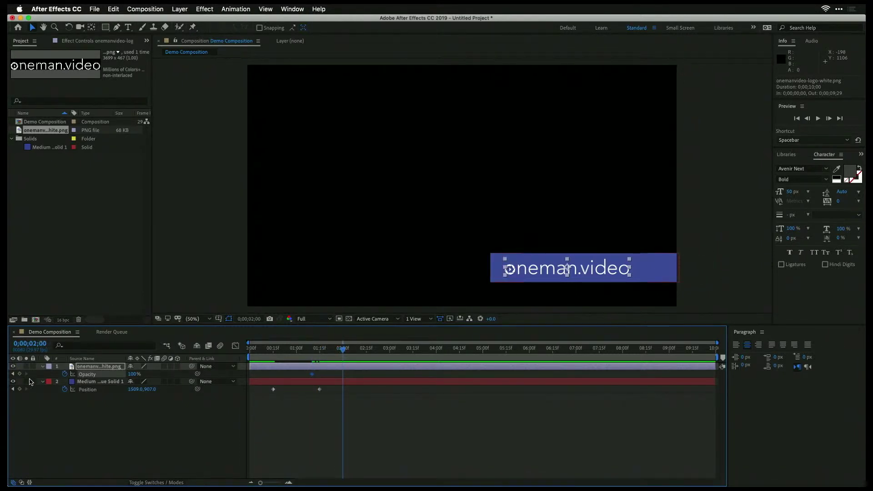
left_click(13, 374)
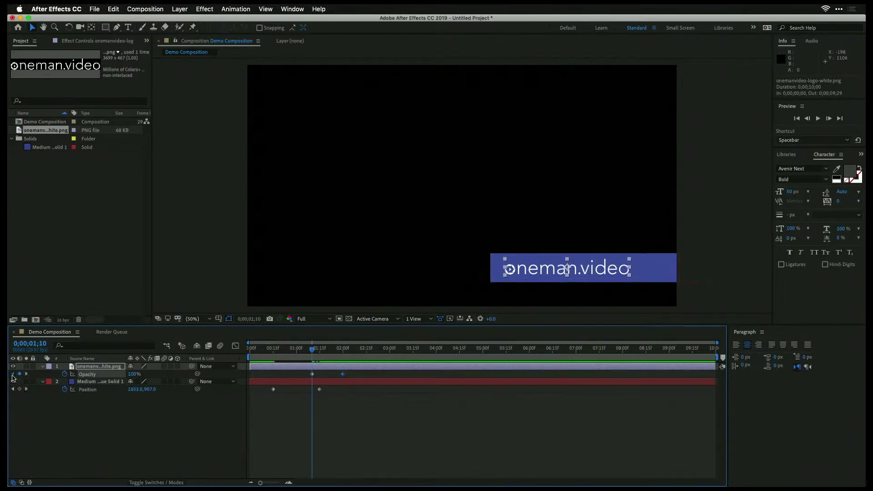
left_click(134, 373)
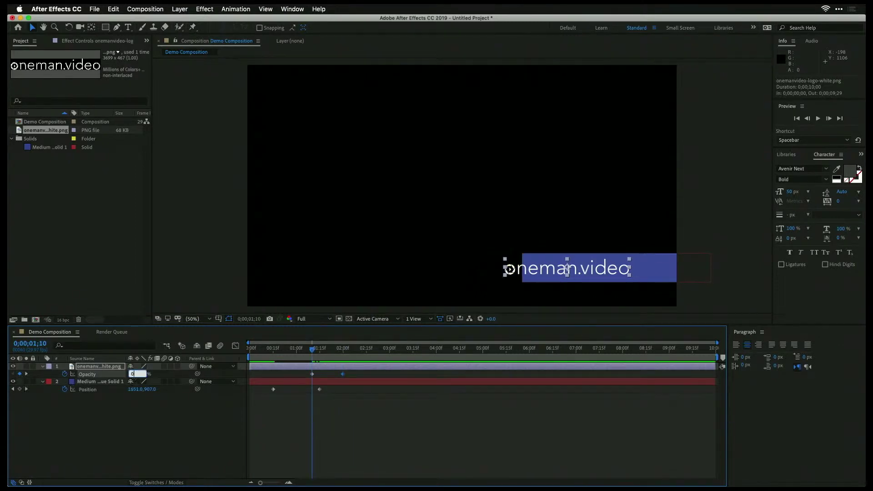
key("Return")
Rewind and preview the logo fade-in with the bar slide
left_click_drag(313, 353, 279, 354)
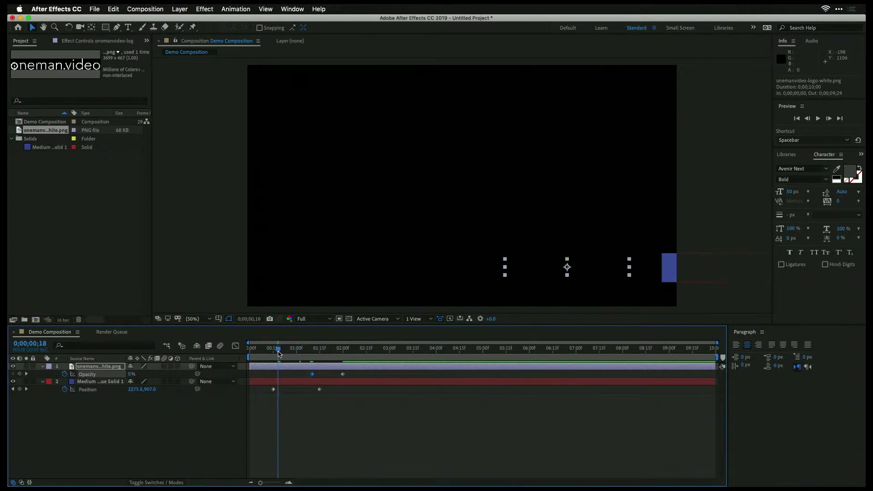
key("space")
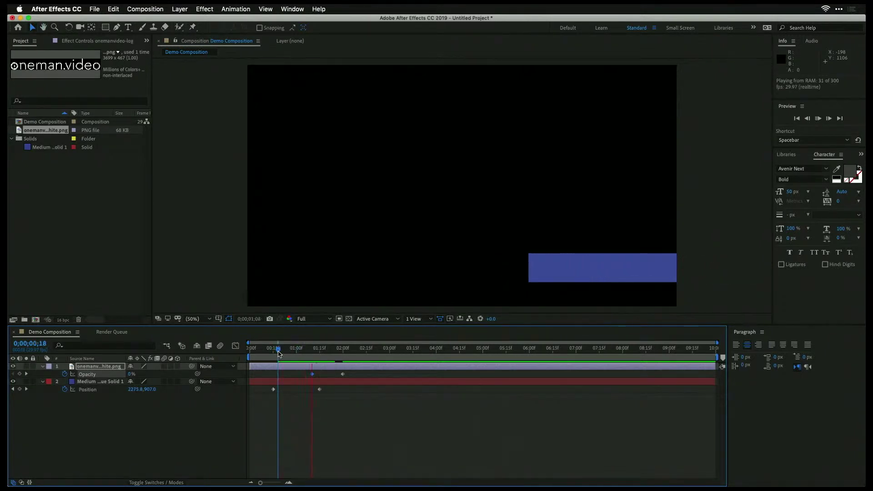
key("space")
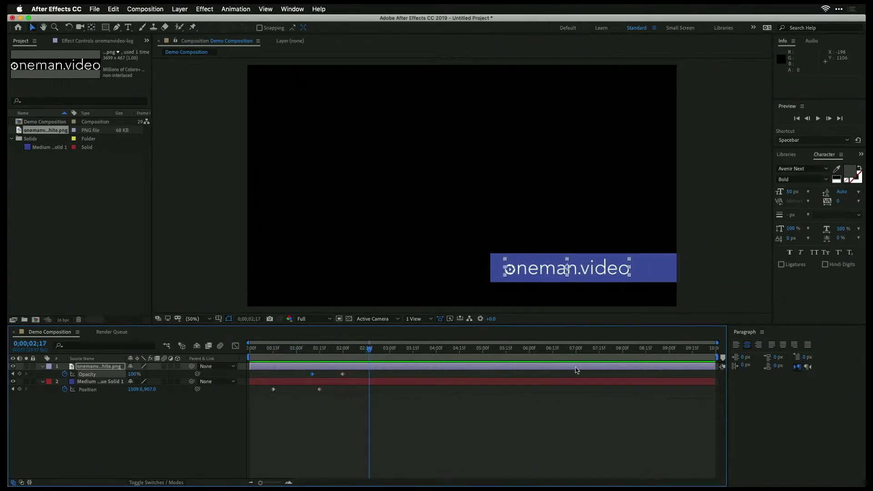
Add opacity keyframes on both the logo and blue solid at 8;01 and 9;00
left_click(623, 355)
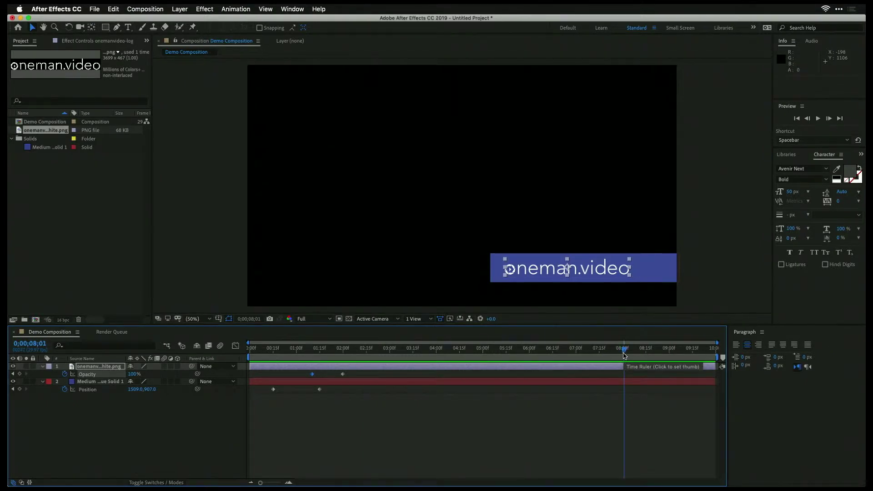
left_click(99, 384)
key("t")
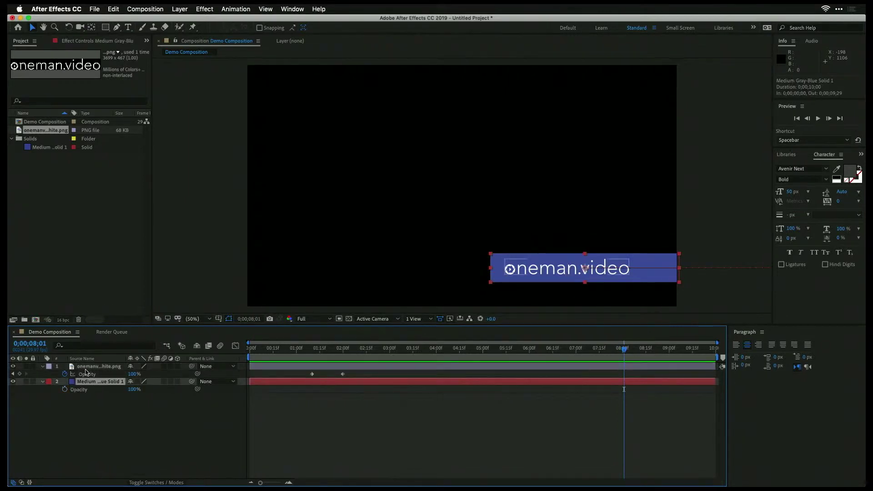
left_click(64, 389)
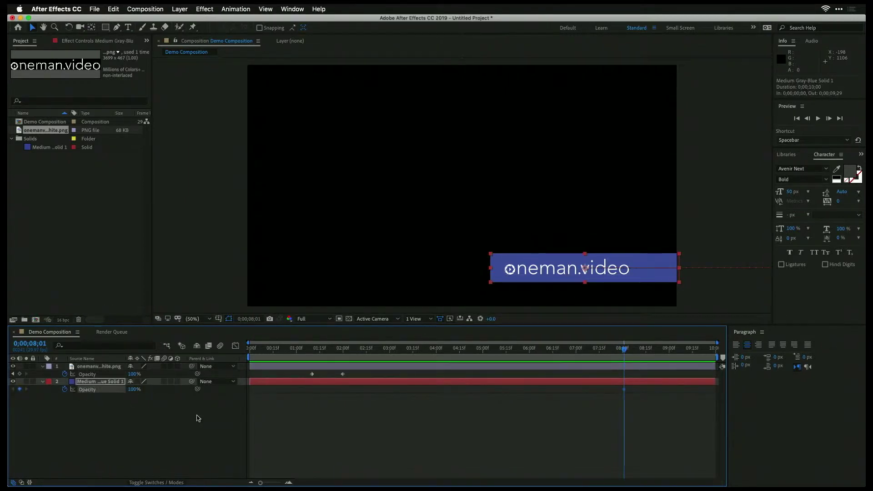
left_click(19, 374)
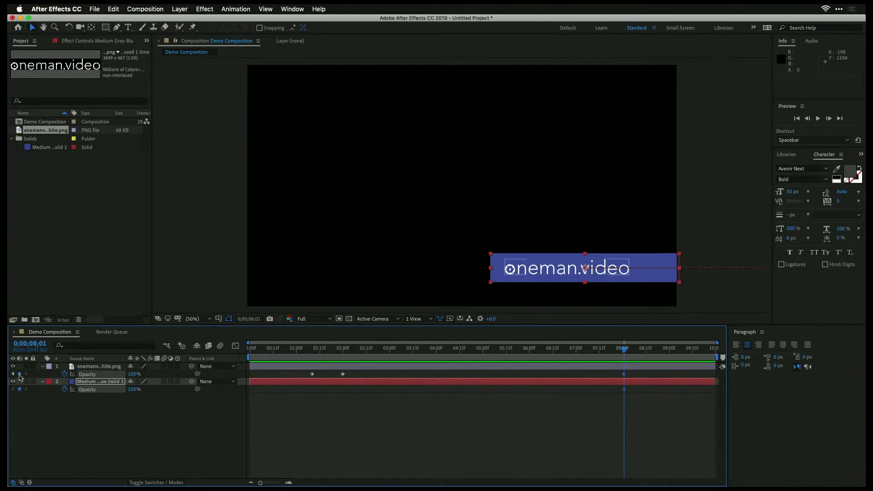
left_click_drag(624, 350, 669, 352)
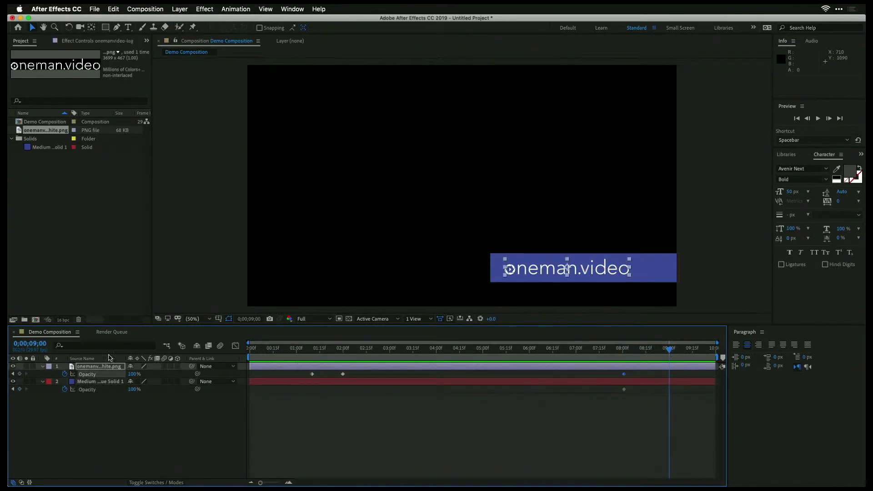
left_click(19, 373)
left_click(19, 389)
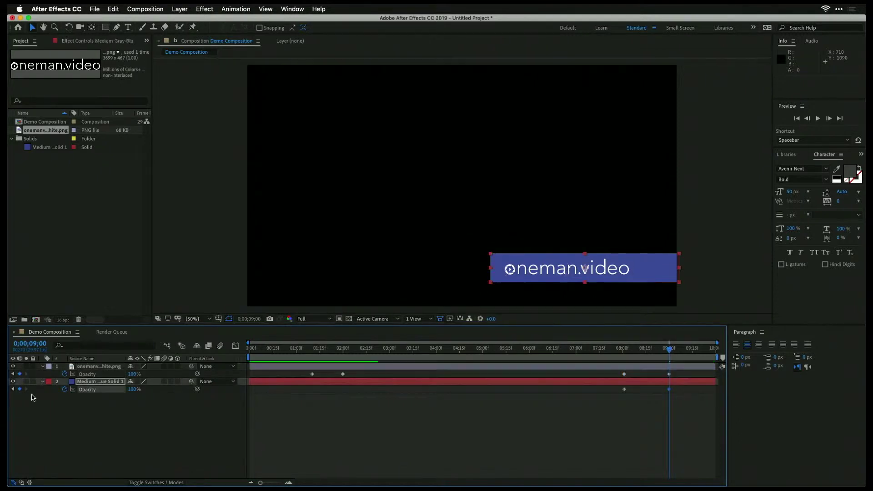
Set both layers' opacity to 0% at 9;00 and preview the fade-out from 7;13
left_click(134, 374)
type("0")
key("Return")
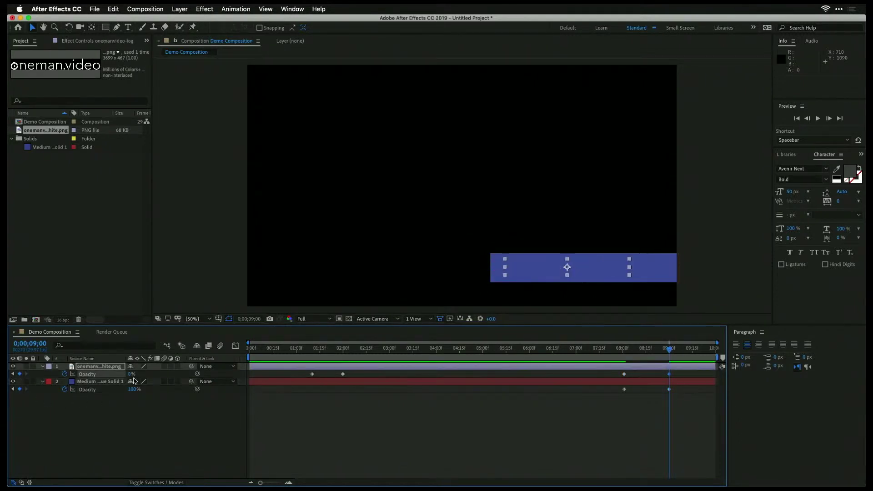
left_click(133, 389)
type("0")
key("Return")
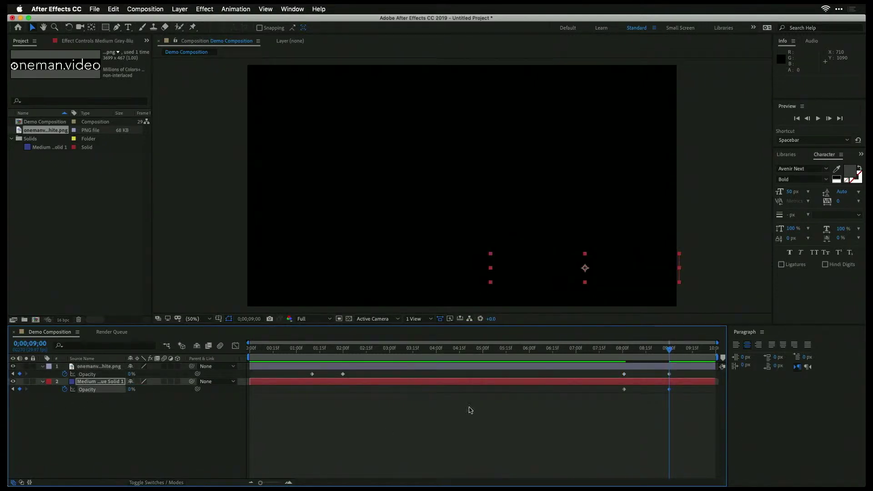
left_click(596, 349)
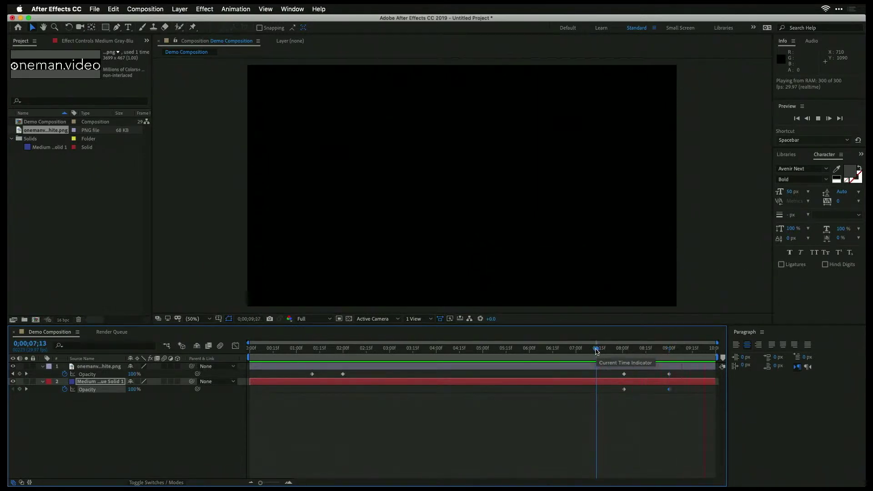
key("space")
left_click(218, 440)
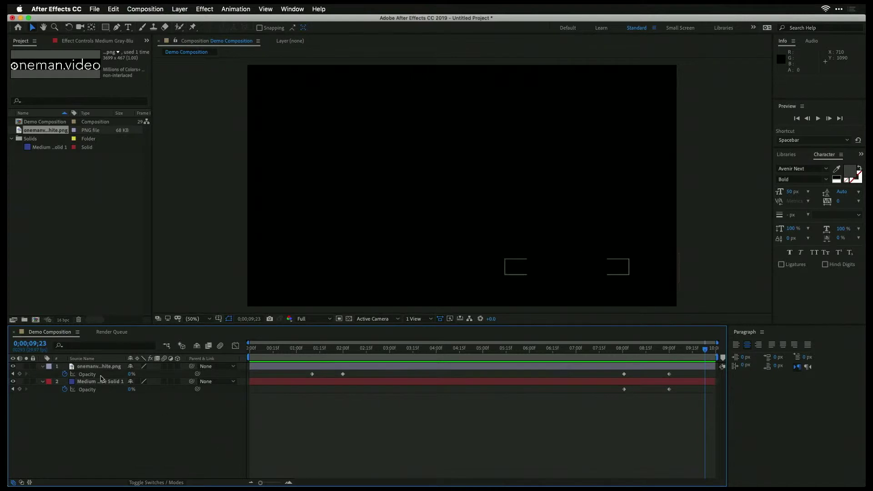
Add Demo Composition to the Render Queue via File > Export
left_click(96, 11)
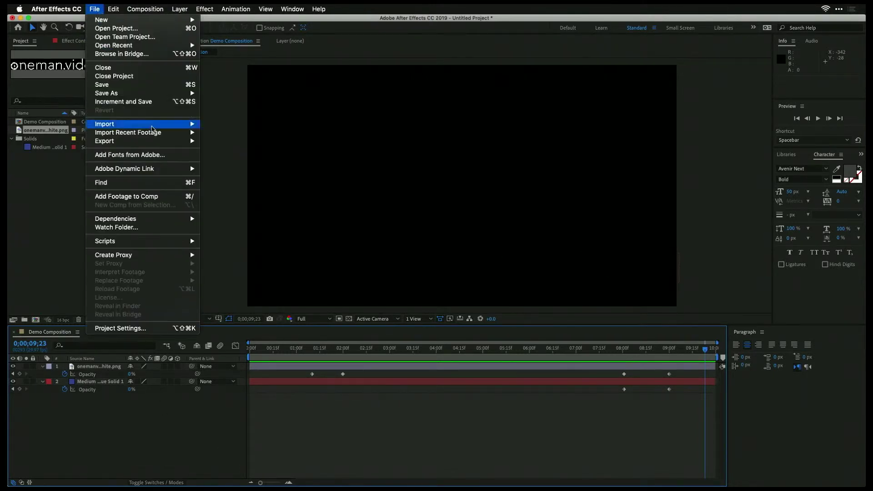
mouse_move(156, 144)
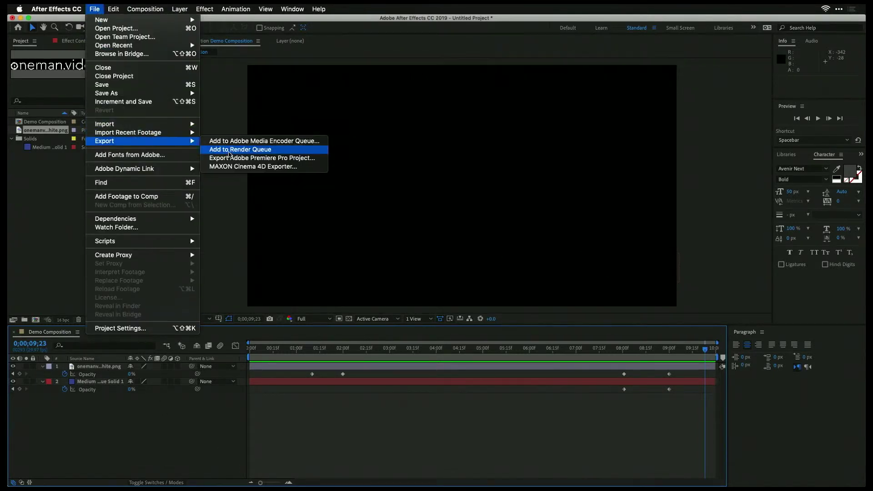
left_click(229, 150)
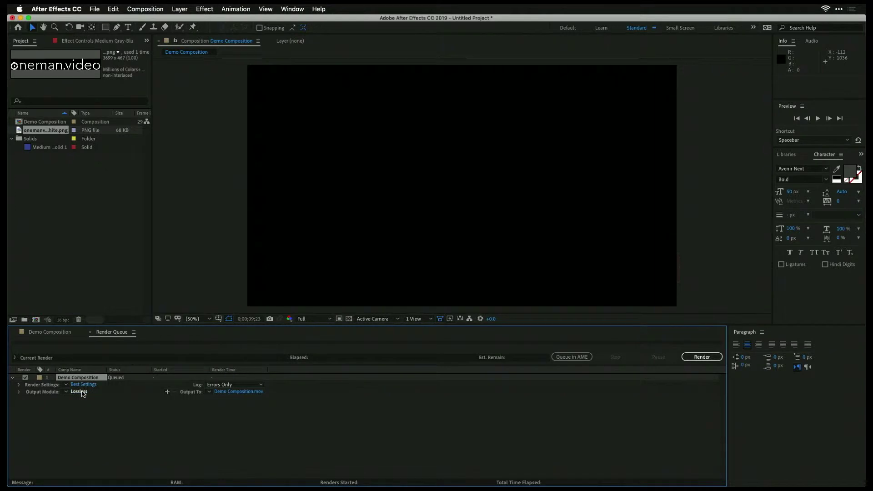
left_click(79, 392)
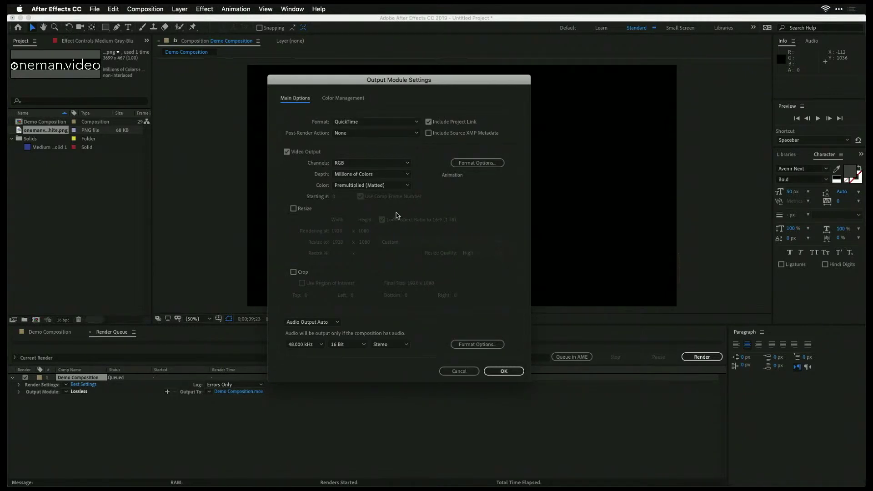
Set output channels to RGB + Alpha and the QuickTime codec to Apple ProRes 4444
left_click(408, 162)
left_click(367, 194)
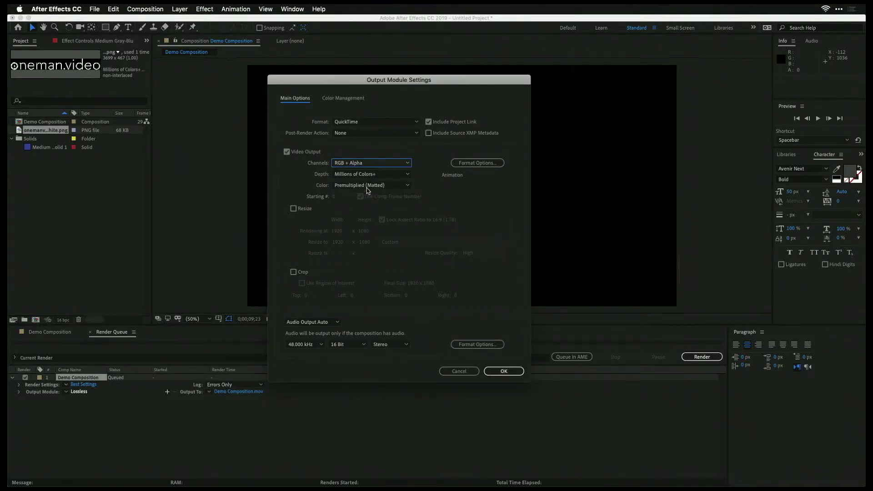
left_click(477, 163)
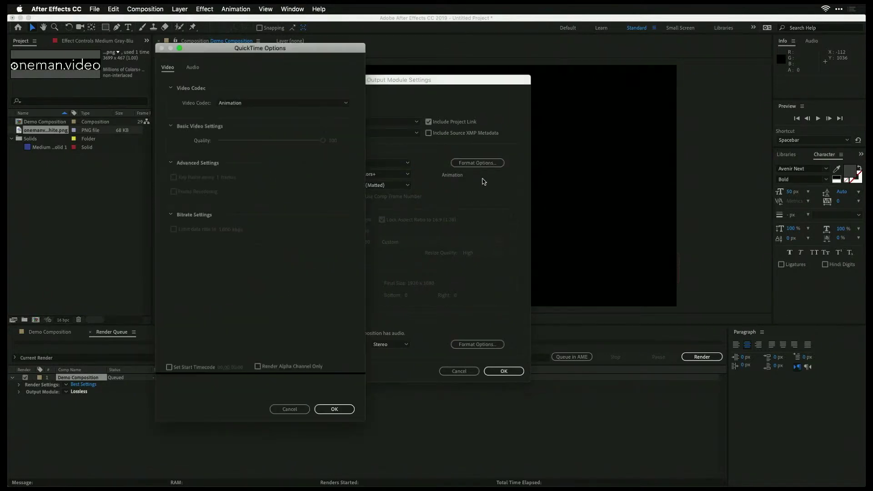
left_click(294, 106)
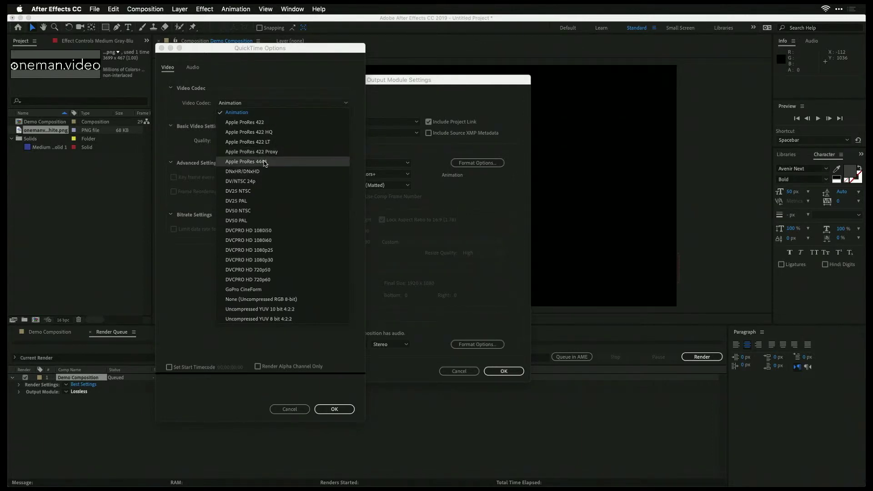
left_click(265, 162)
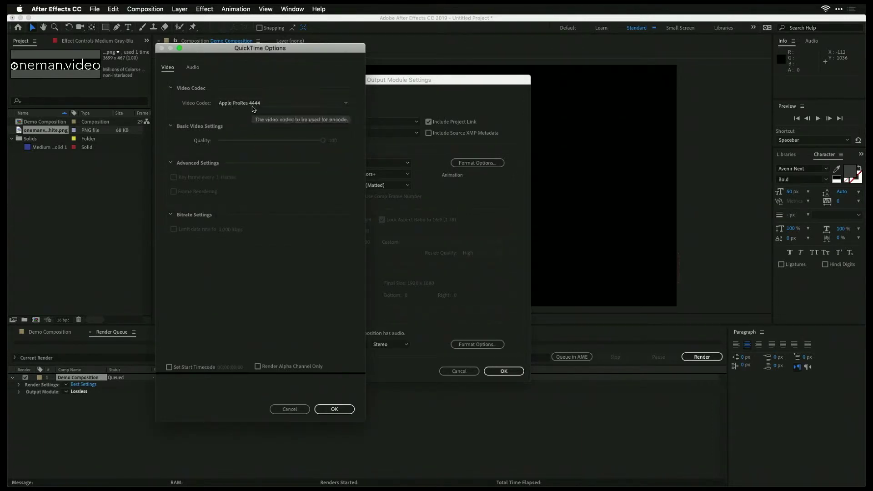
left_click(335, 409)
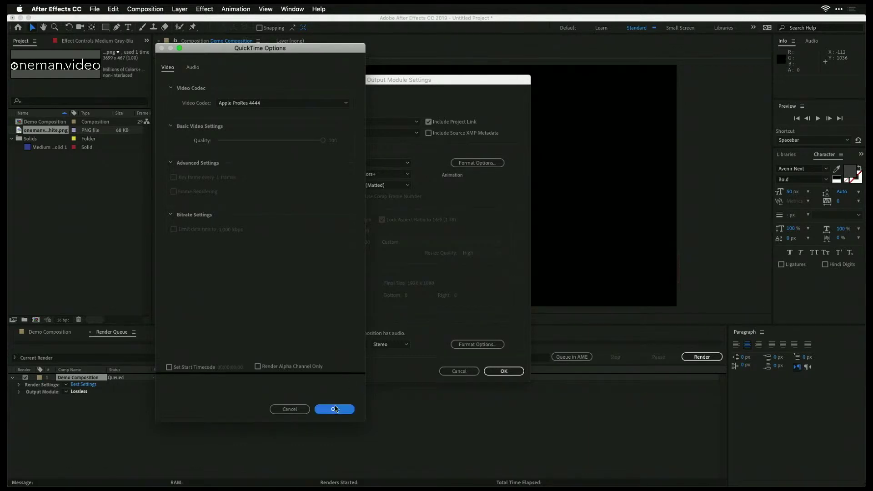
Keep Premultiplied (Matted) colour and confirm the output module settings
left_click(387, 184)
left_click(361, 194)
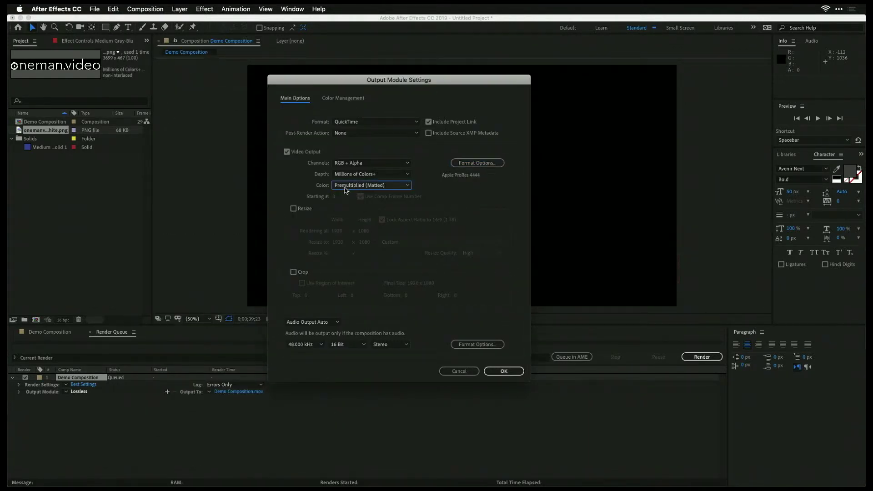
left_click(376, 192)
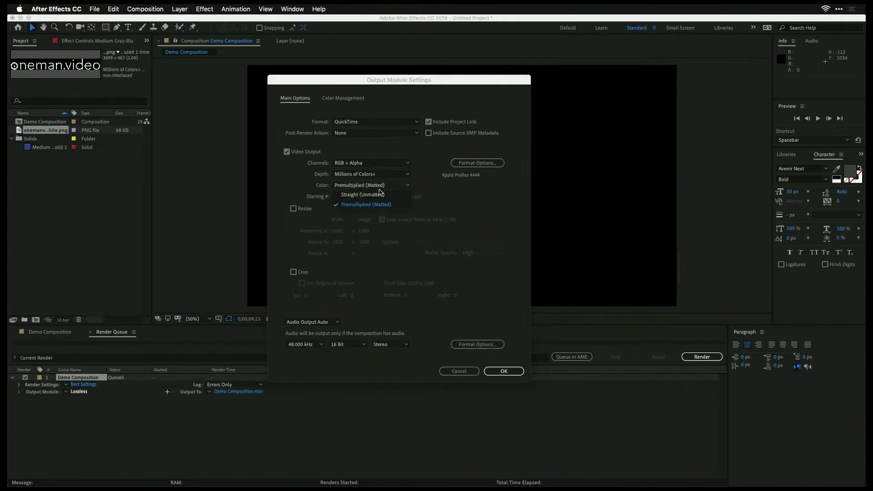
left_click(367, 210)
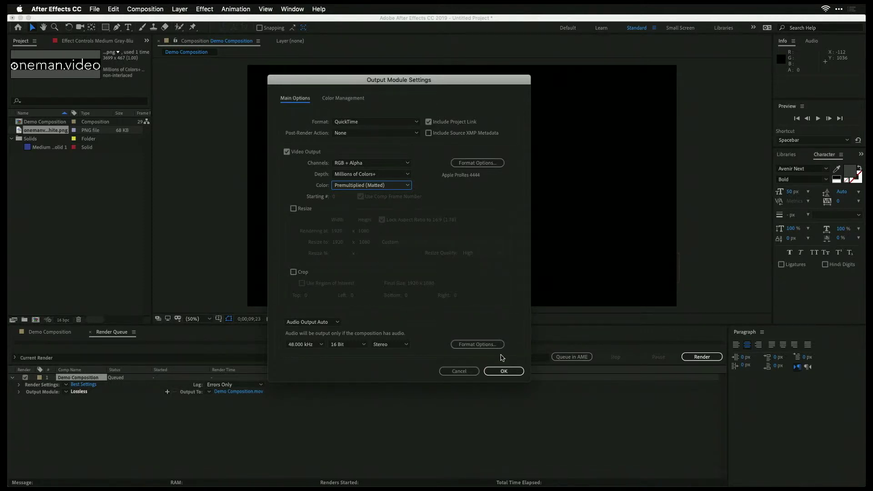
left_click(503, 372)
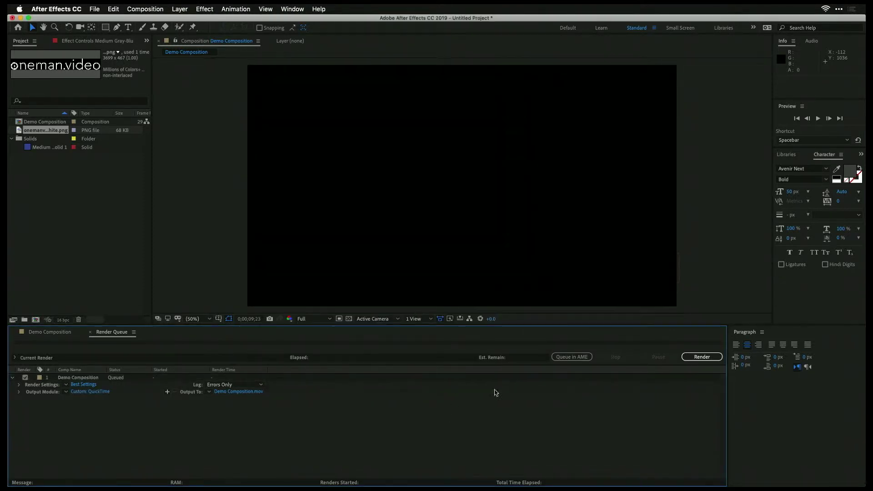
Render the queued Demo Composition to Demo Composition.mov
left_click(702, 356)
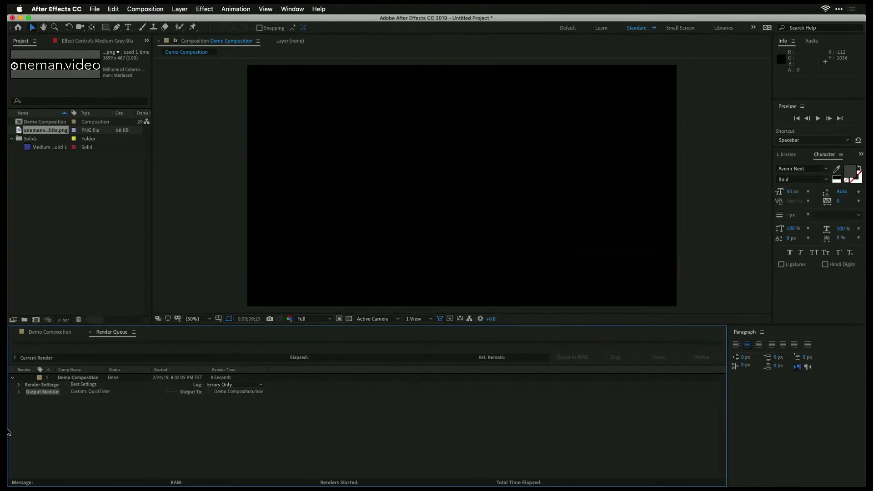
Disconnect FileZilla, quickconnect to 192.168.138.52 again, and open remote folder 1
mouse_move(8, 432)
left_click(25, 379)
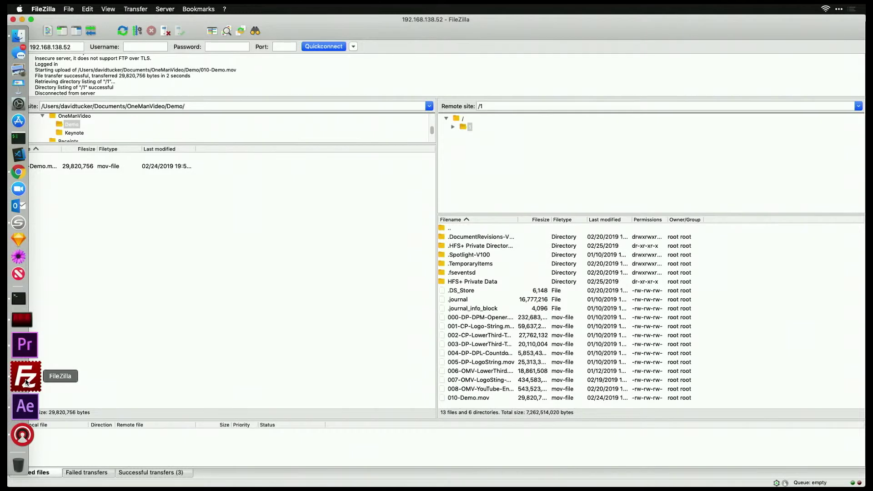
left_click(152, 31)
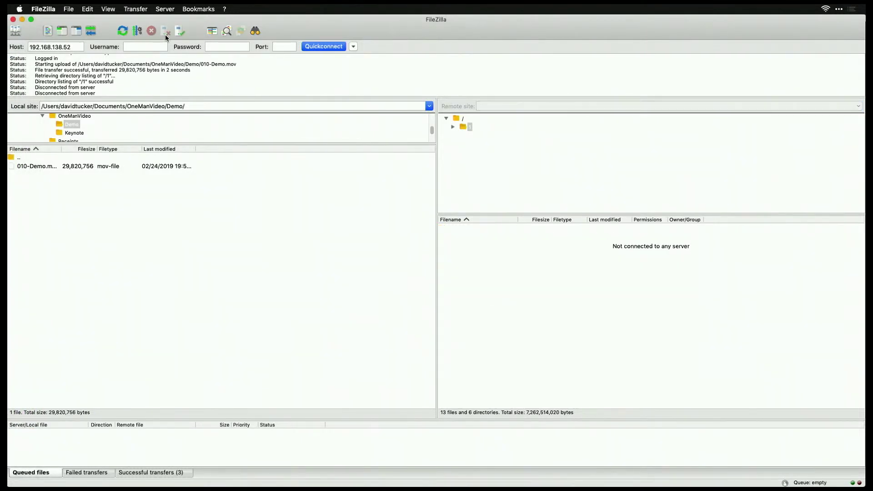
left_click(72, 47)
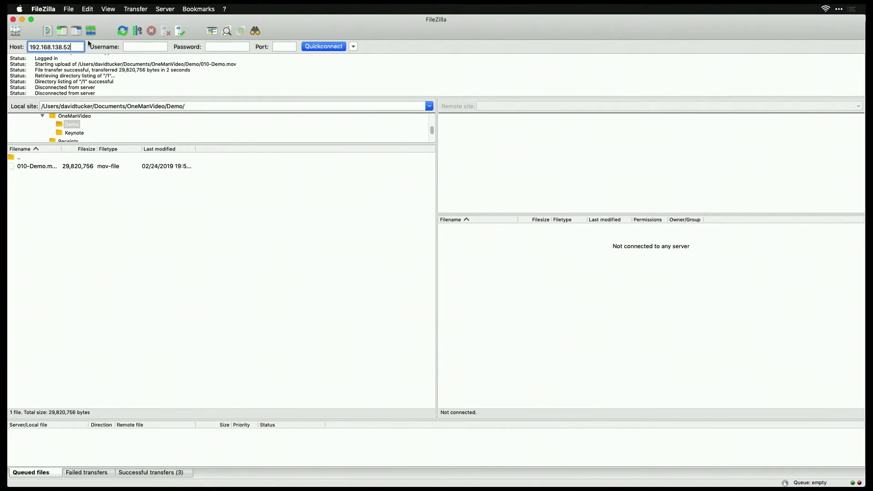
left_click_drag(77, 48, 34, 47)
left_click(184, 221)
left_click(334, 46)
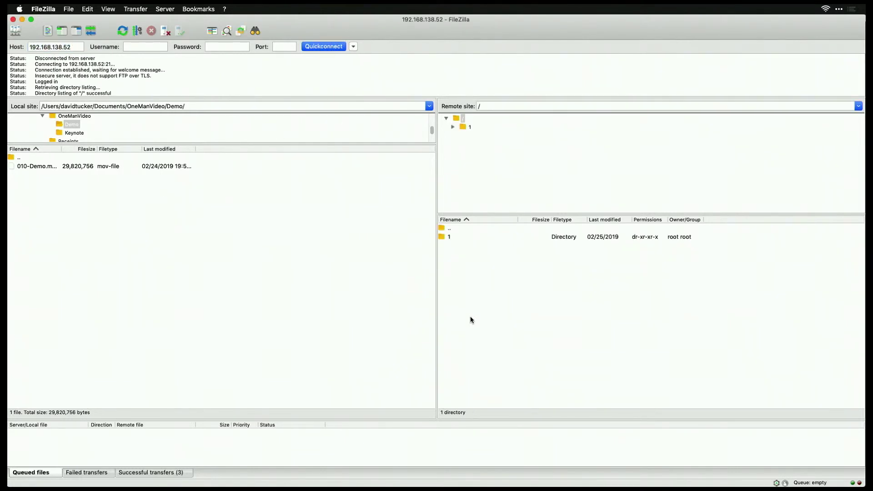
left_click(449, 237)
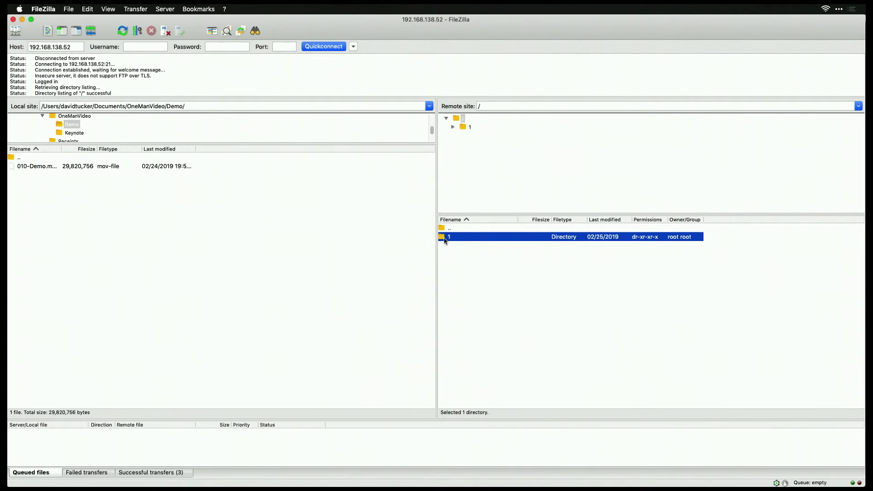
double_click(445, 237)
Refresh the local list, delete 010-Demo.mov from remote folder 1, and upload Demo Composition.mov
right_click(306, 221)
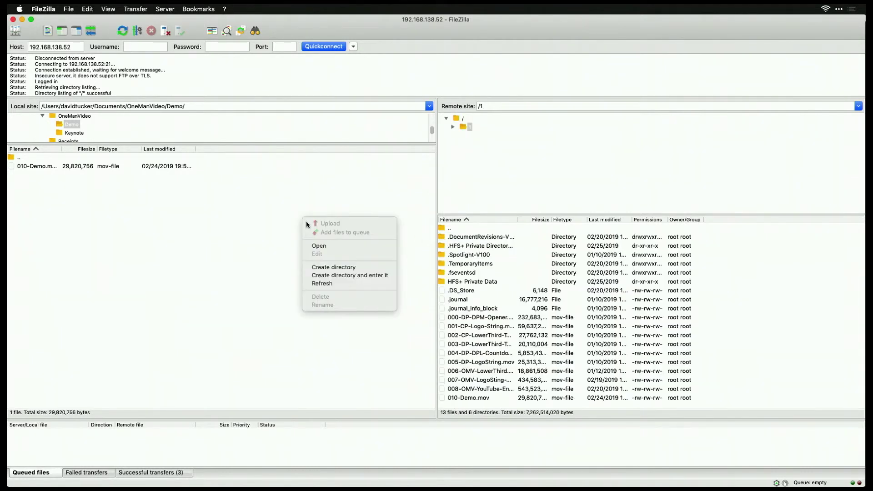
left_click(324, 284)
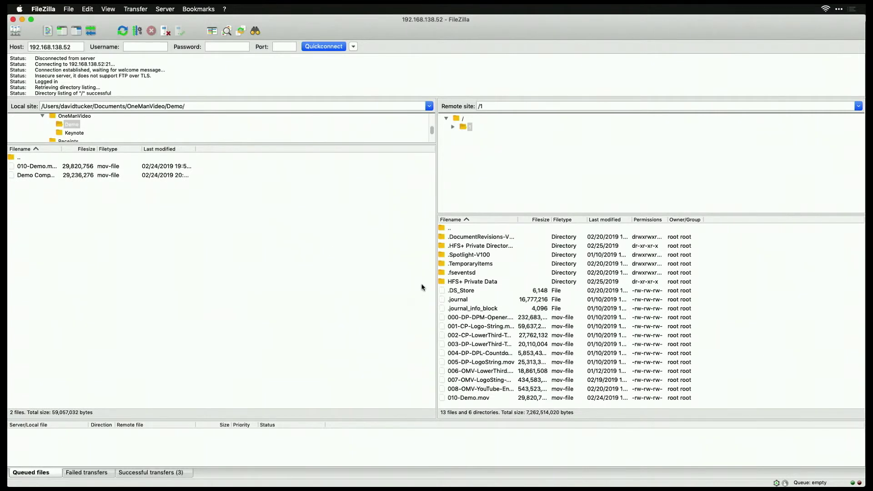
left_click(473, 399)
right_click(473, 399)
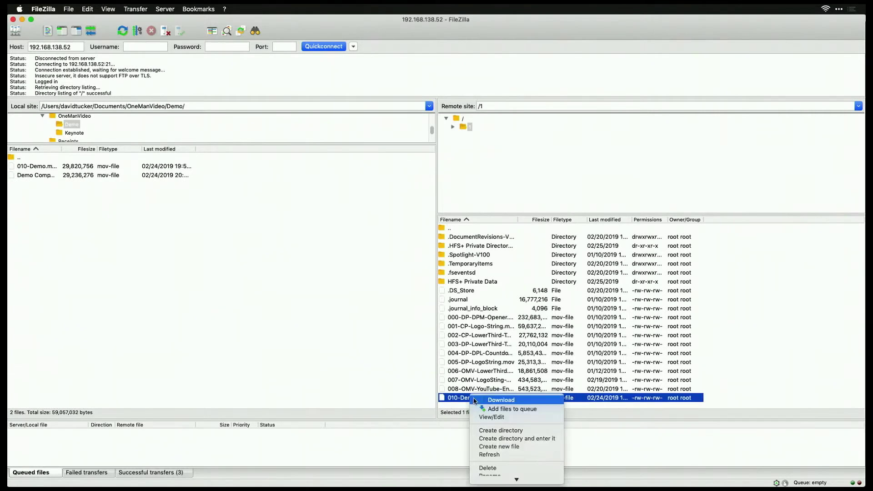
left_click(495, 467)
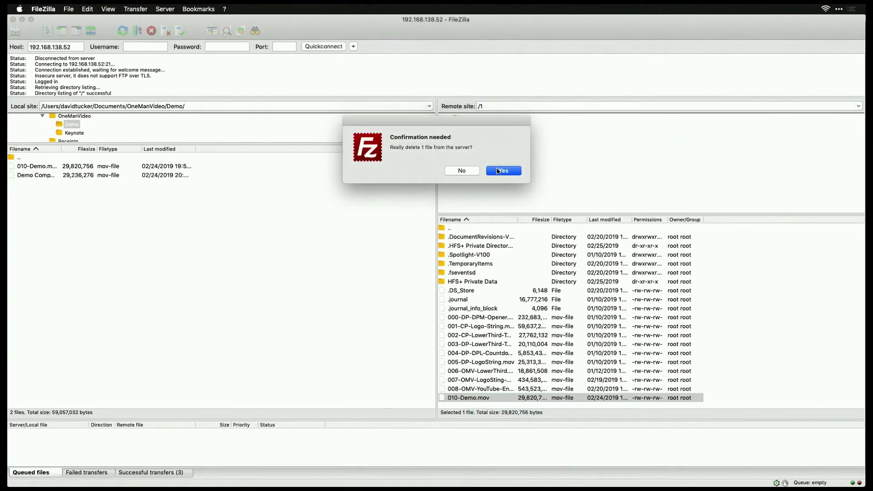
left_click(503, 171)
left_click(40, 177)
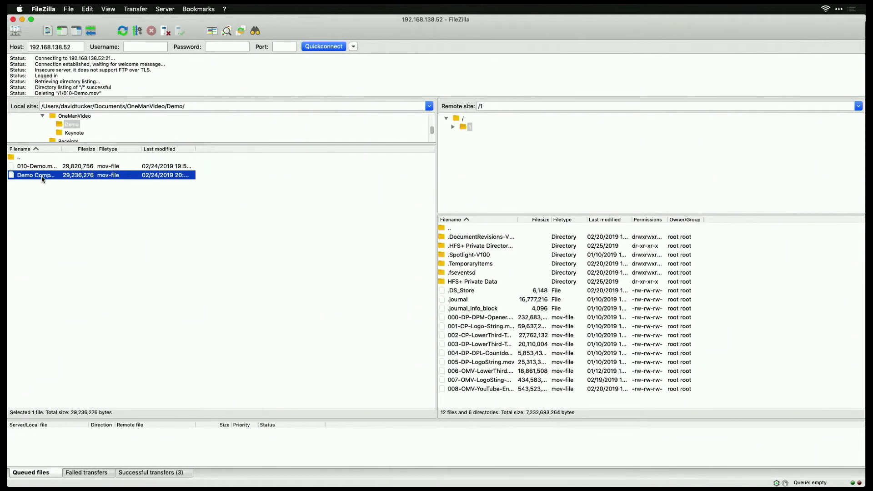
left_click_drag(111, 187, 495, 402)
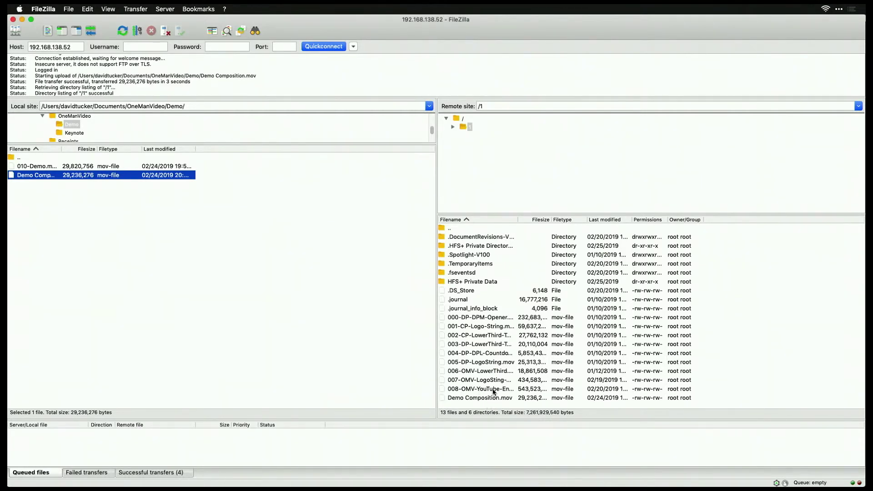
Bring ATEM Software Control to the front from the Dock
mouse_move(9, 406)
left_click(23, 420)
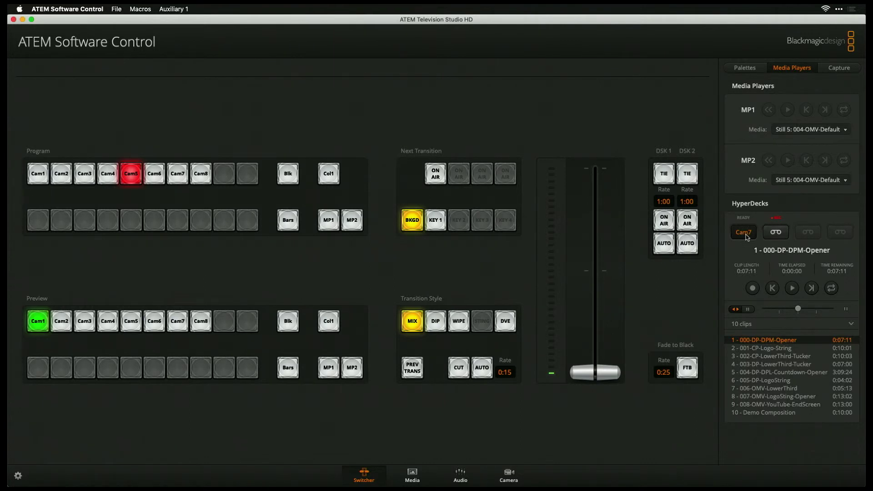
Cue clip 10 - Demo Composition, put key 1 on air, and play it on the HyperDeck
left_click(772, 414)
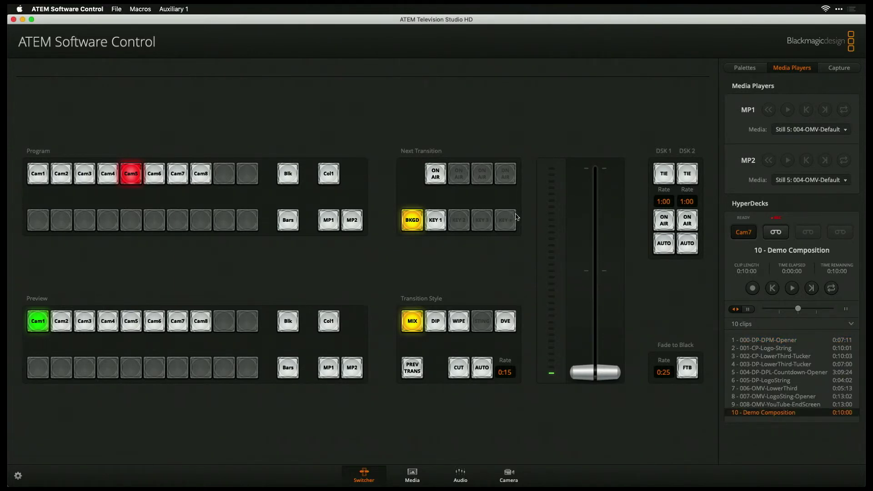
left_click(435, 223)
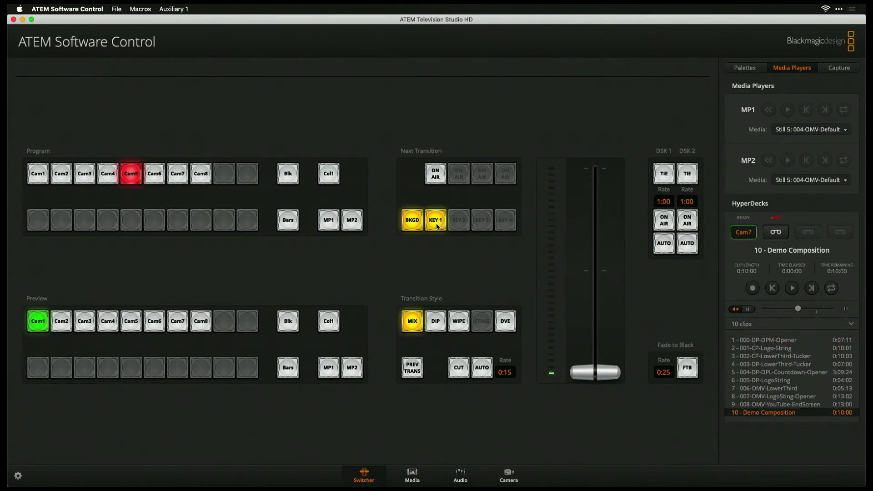
left_click(439, 176)
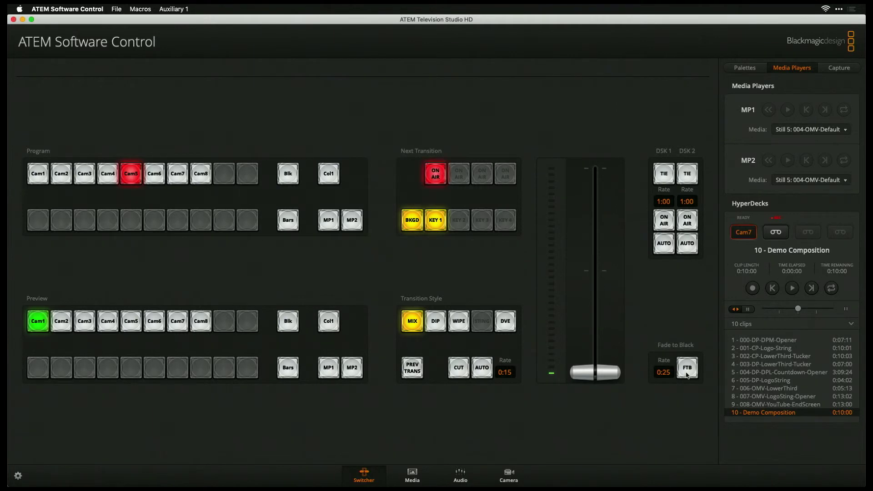
left_click(792, 288)
left_click(753, 71)
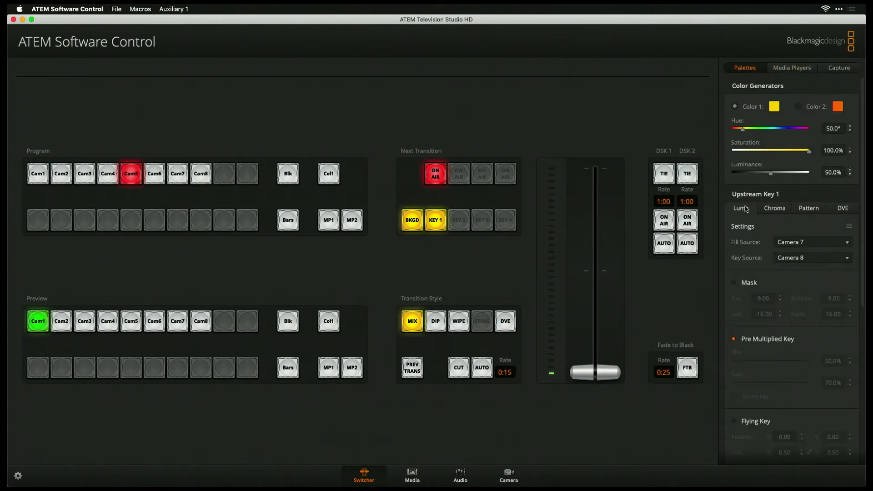
Review the Upstream Key 1 luma settings with Camera 7 fill and Camera 8 key
scroll(750, 195, "down", 5)
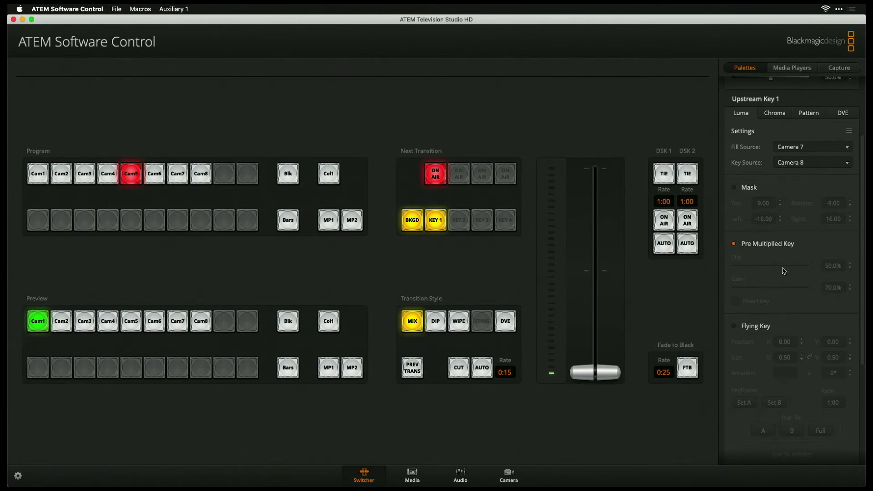
scroll(789, 283, "up", 5)
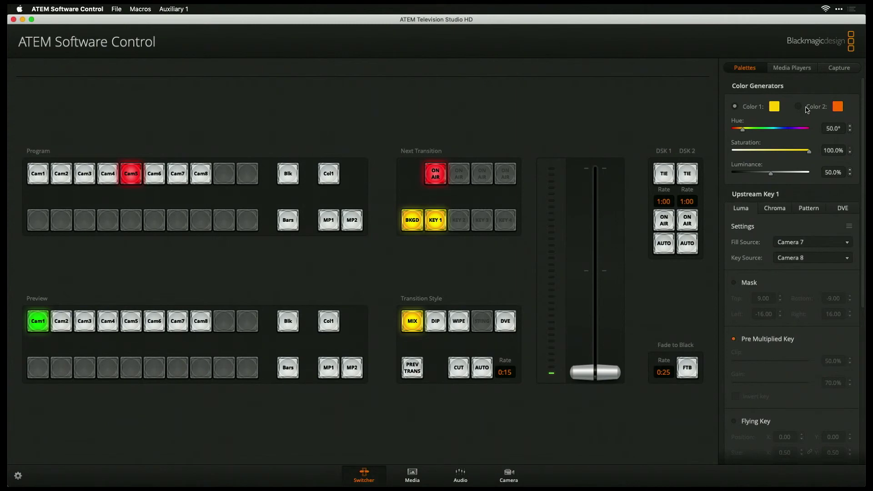
left_click(793, 69)
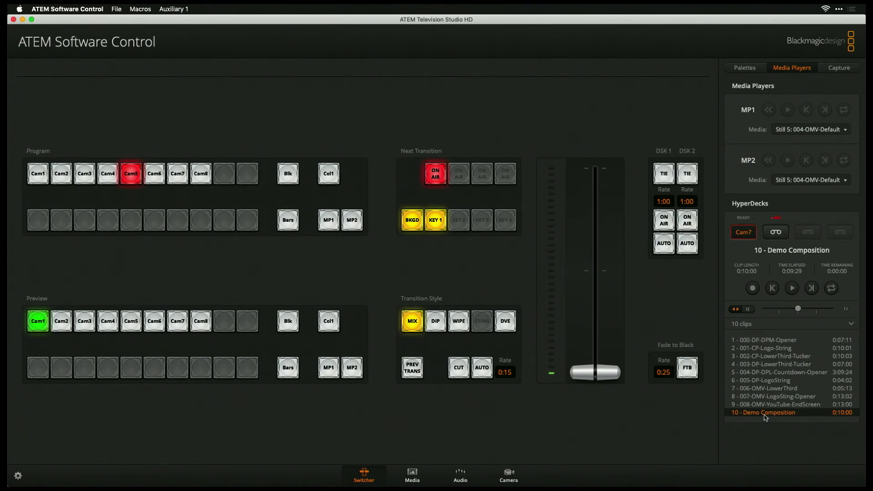
Replay the 10 - Demo Composition clip on the HyperDeck from the start
left_click(793, 289)
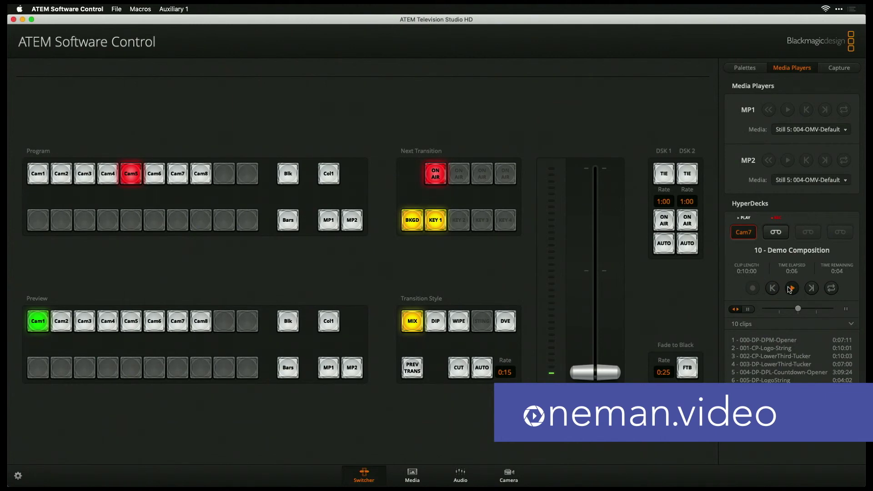
left_click(793, 290)
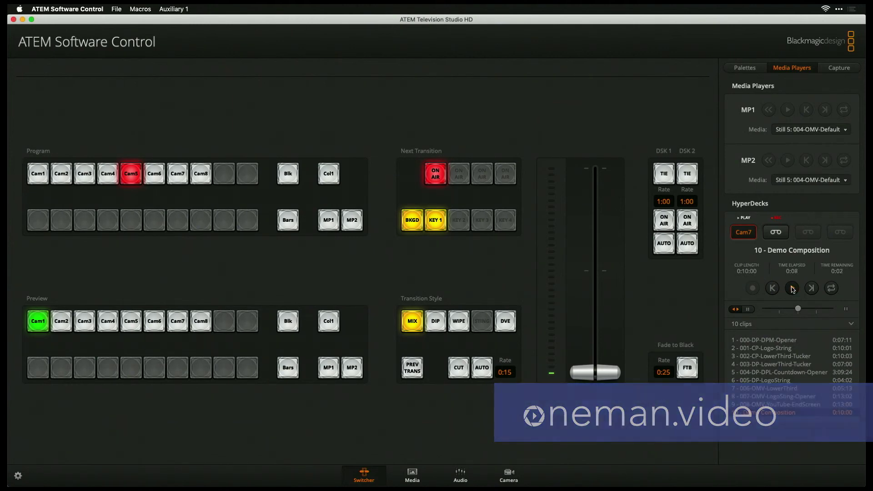